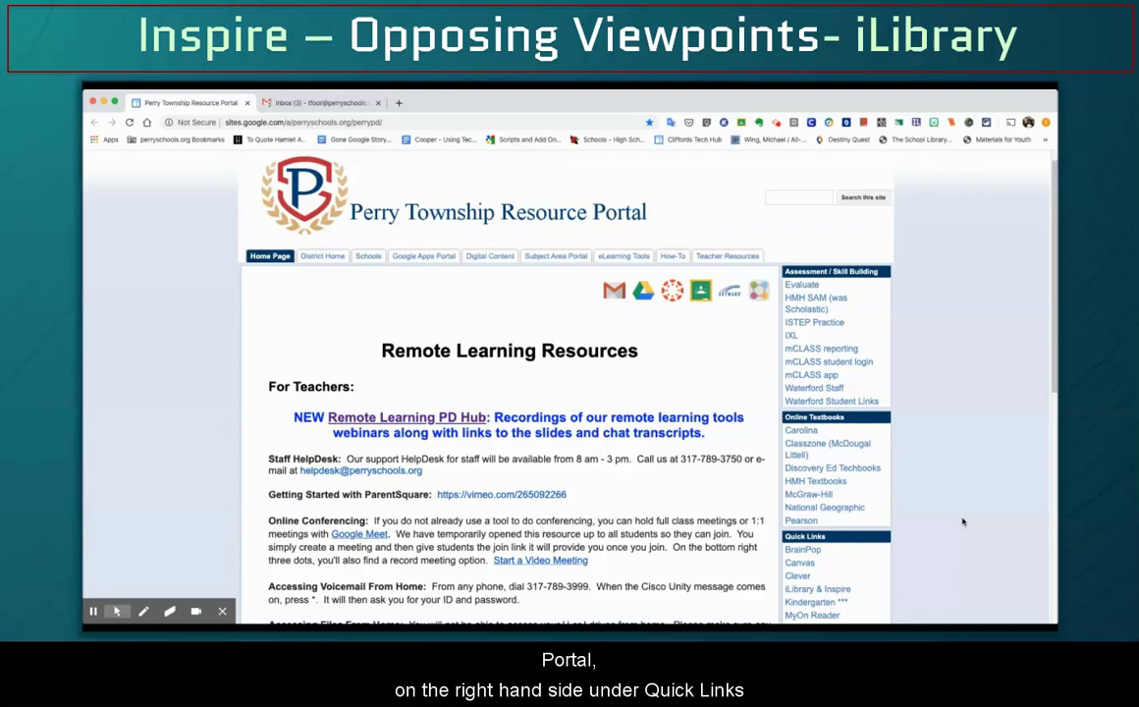
Scroll the Perry Township Resource Portal down to the Quick Links list
scroll(884, 511, down, 2)
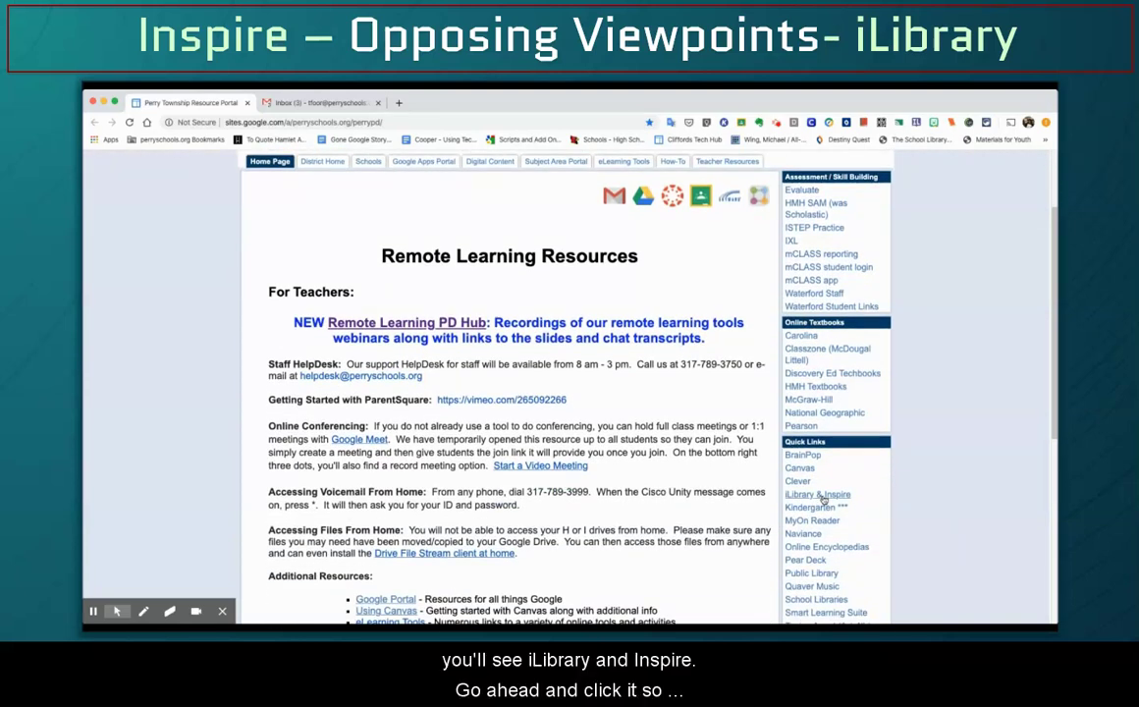
Open iLibrary & Inspire, skim its Databases home page picks, then go to Databases A-Z
click(824, 500)
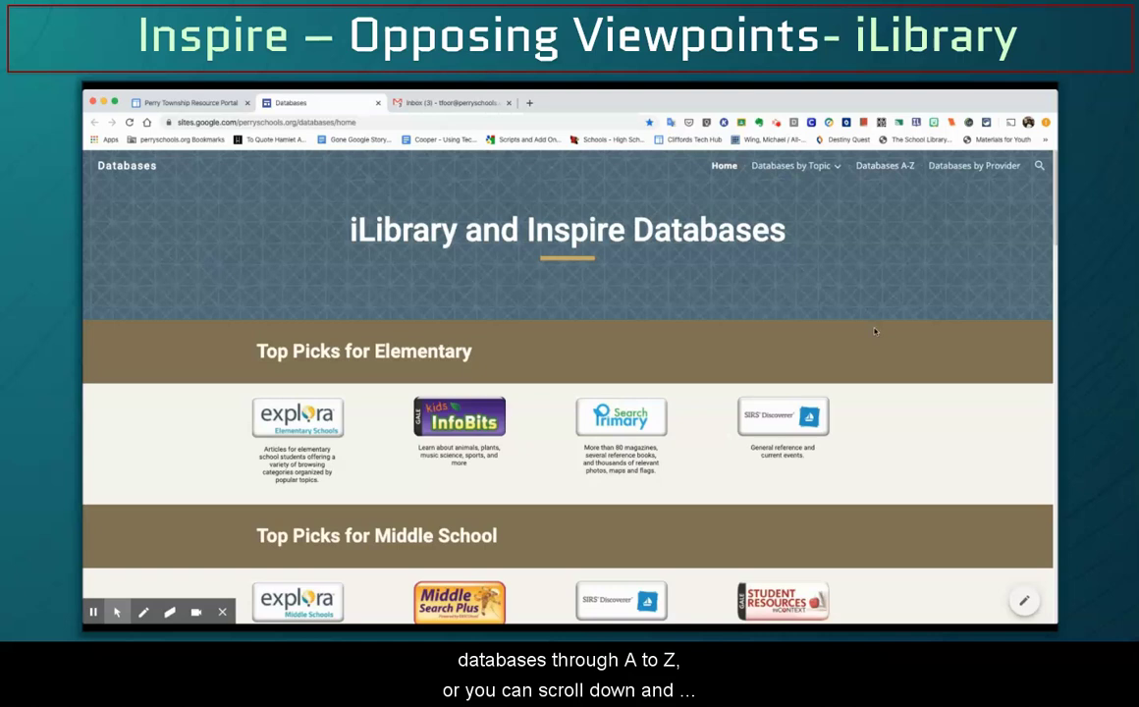
scroll(874, 331, down, 5)
scroll(875, 331, down, 3)
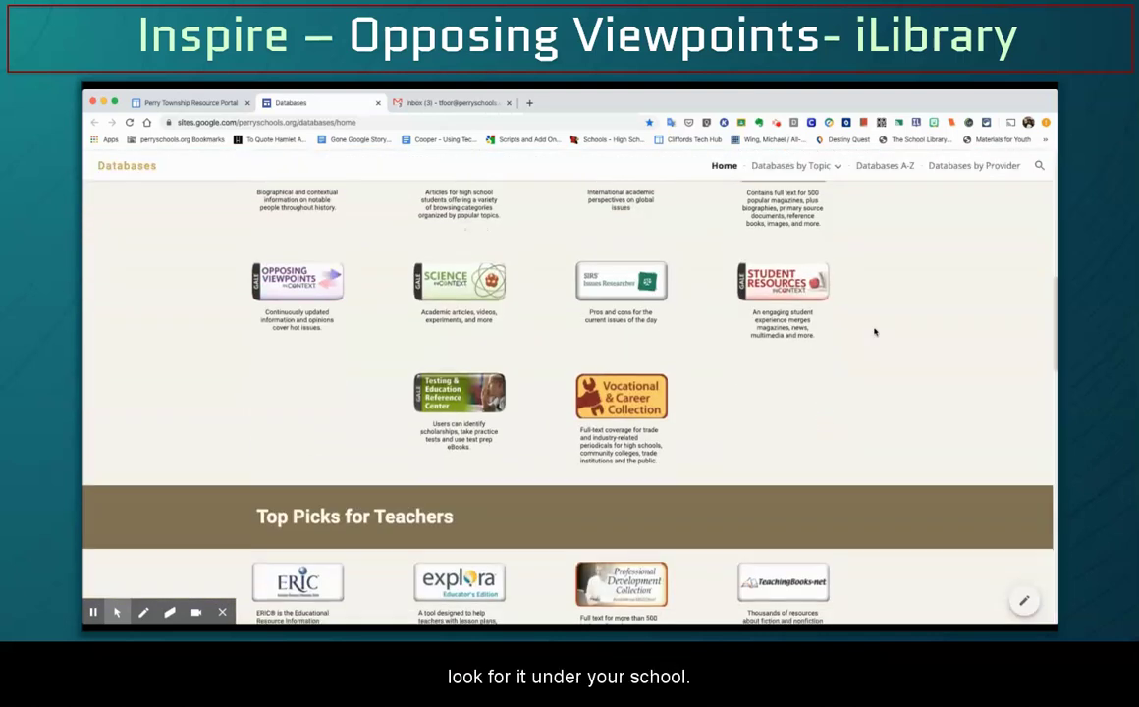
scroll(872, 332, up, 2)
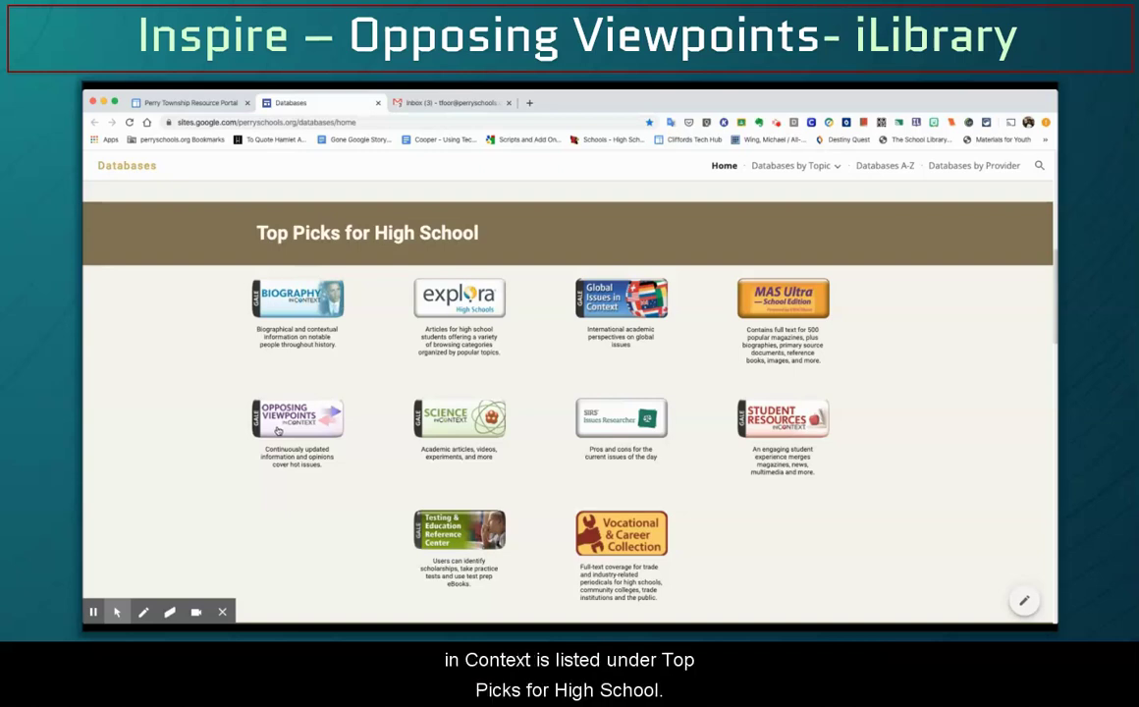
click(884, 167)
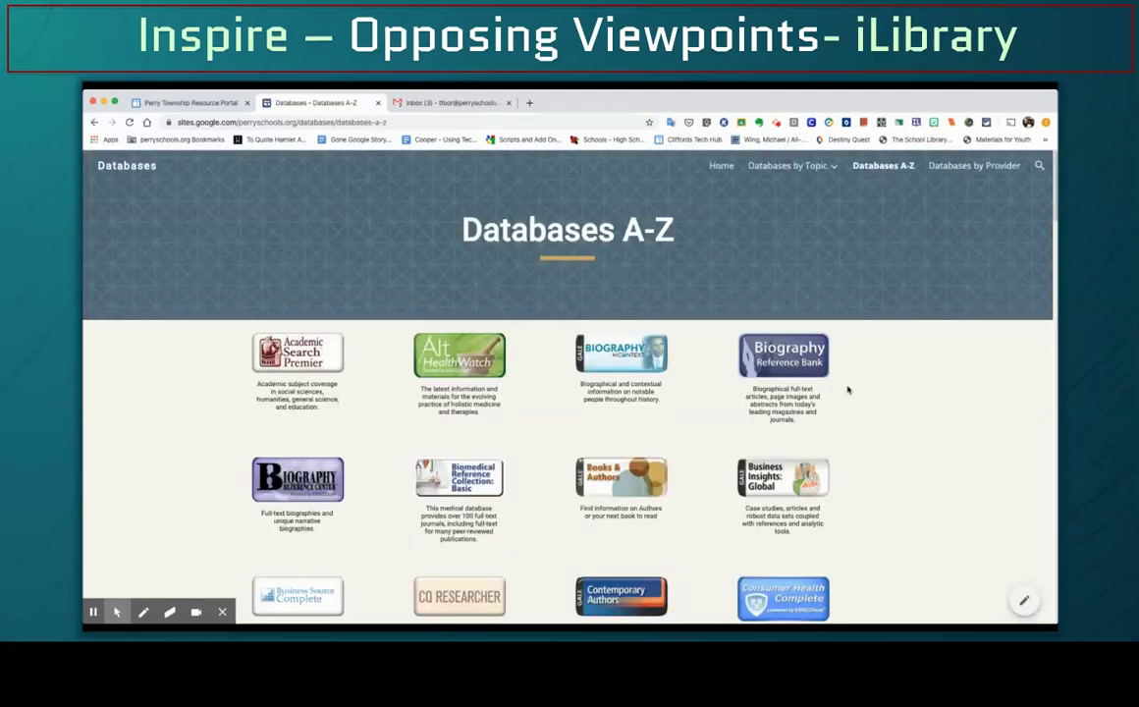
Scroll down the A-Z tiles and open the Opposing Viewpoints in Context database
scroll(854, 393, down, 5)
scroll(854, 390, down, 15)
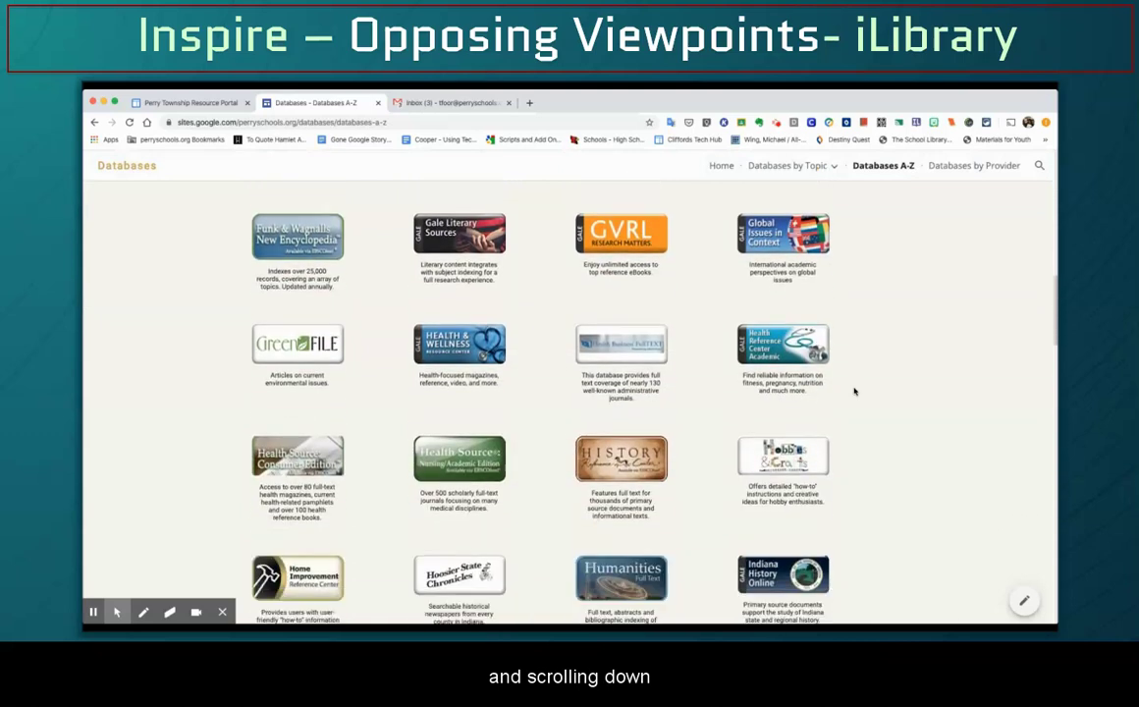
scroll(854, 390, down, 10)
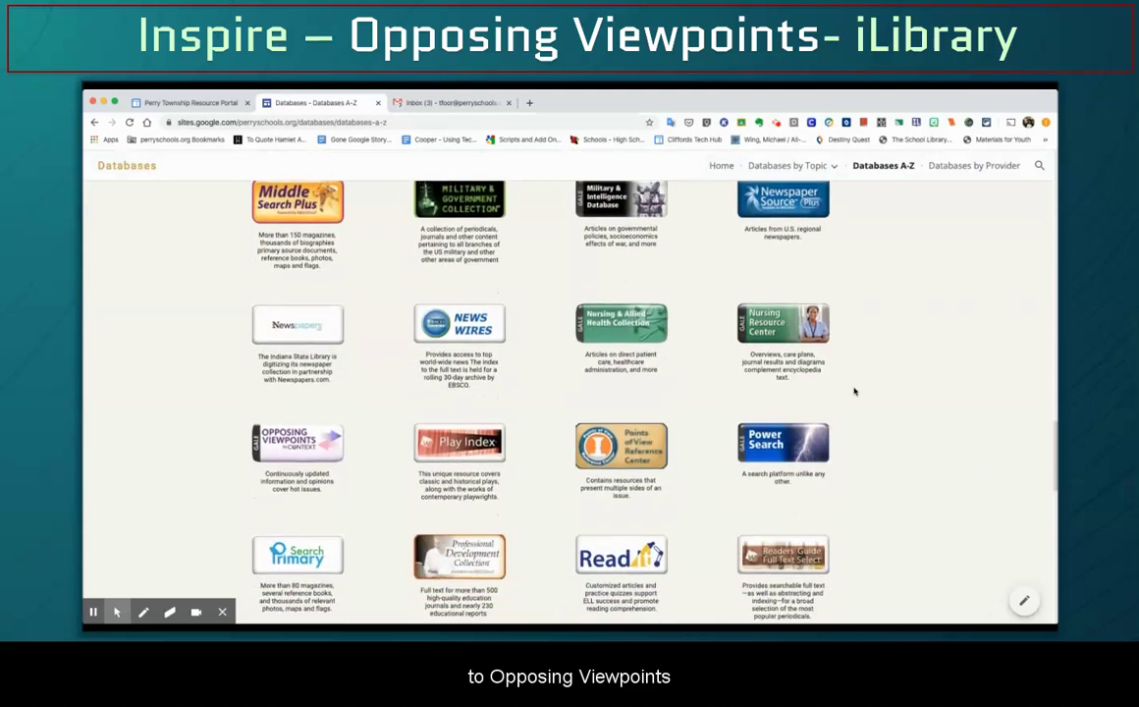
click(308, 457)
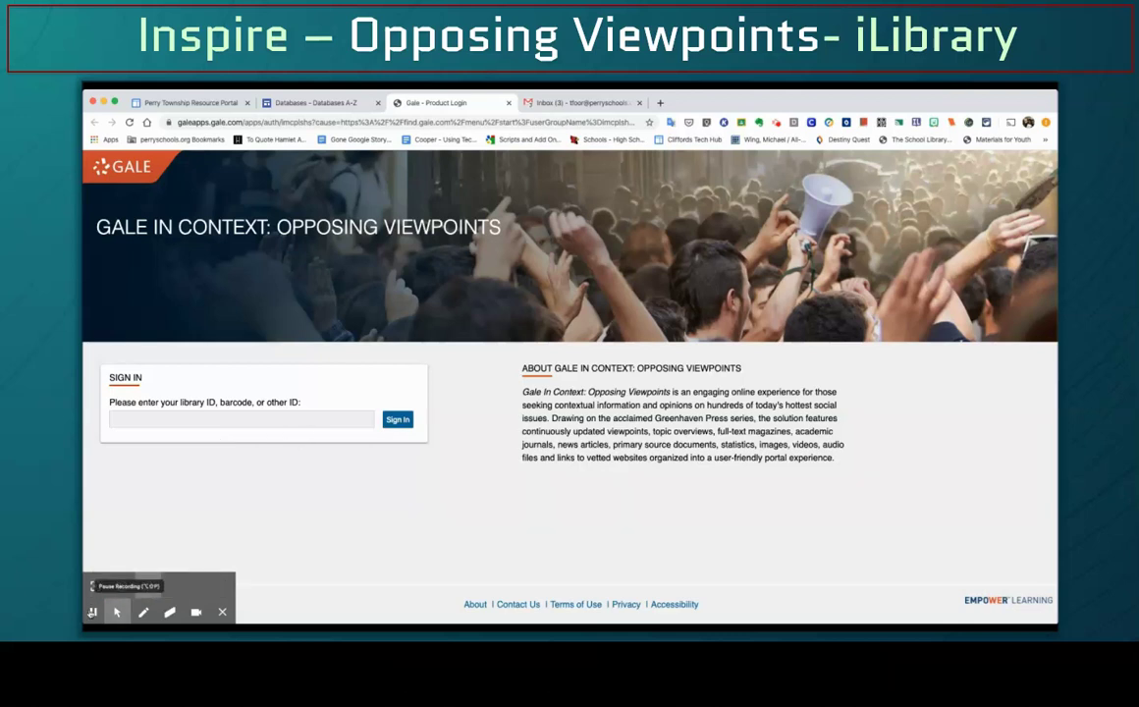
Enter the library ID in the sign-in field and sign in to Opposing Viewpoints
click(93, 611)
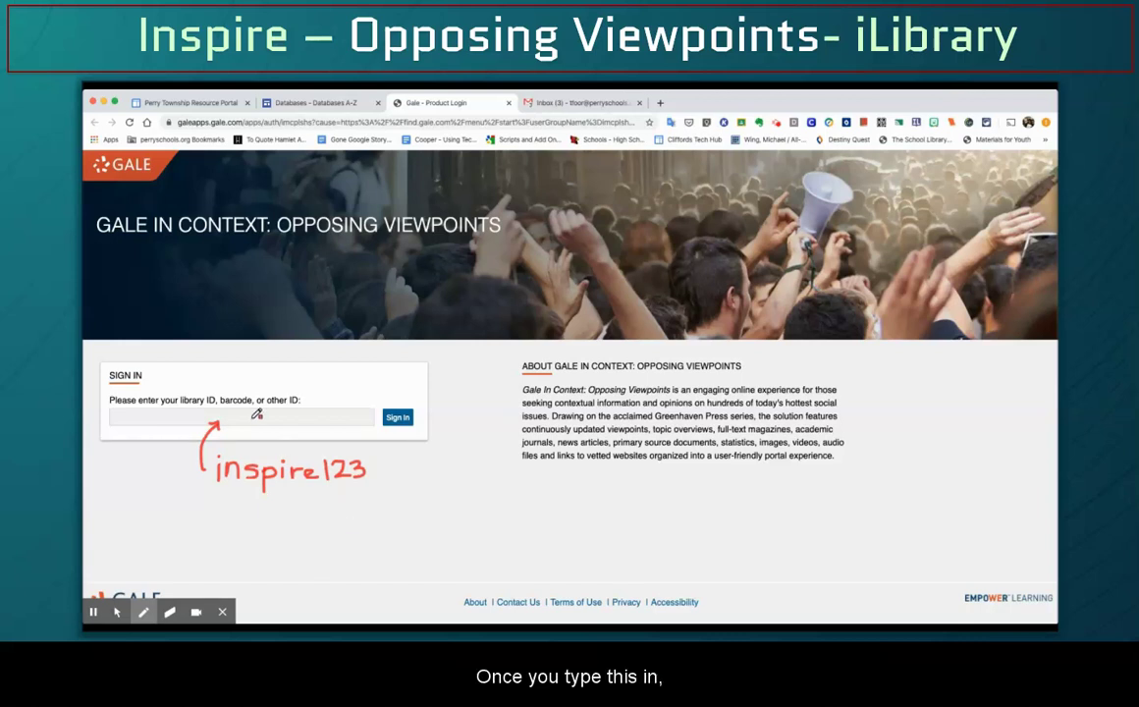
click(117, 611)
click(257, 419)
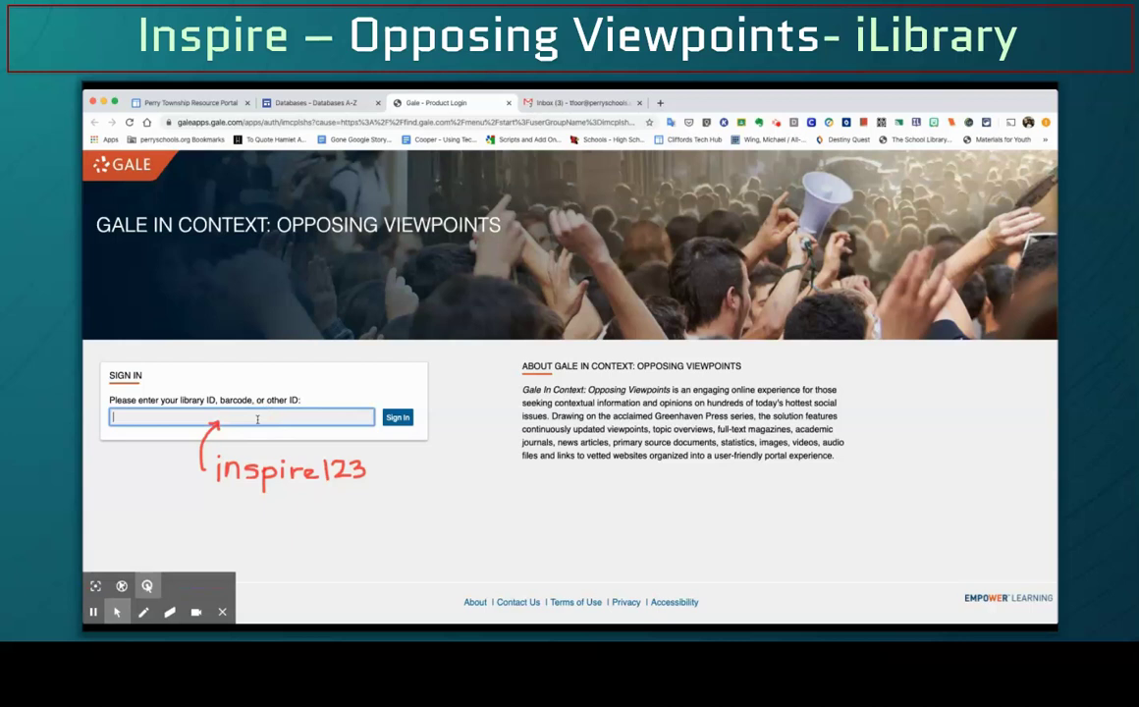
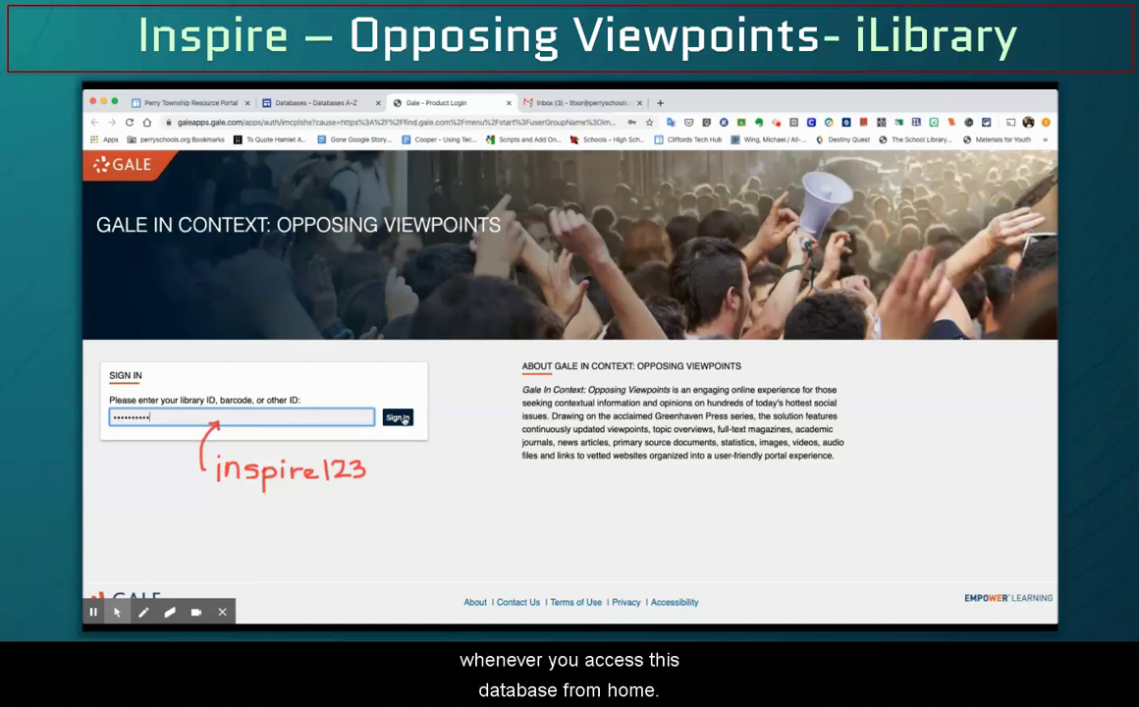
click(401, 418)
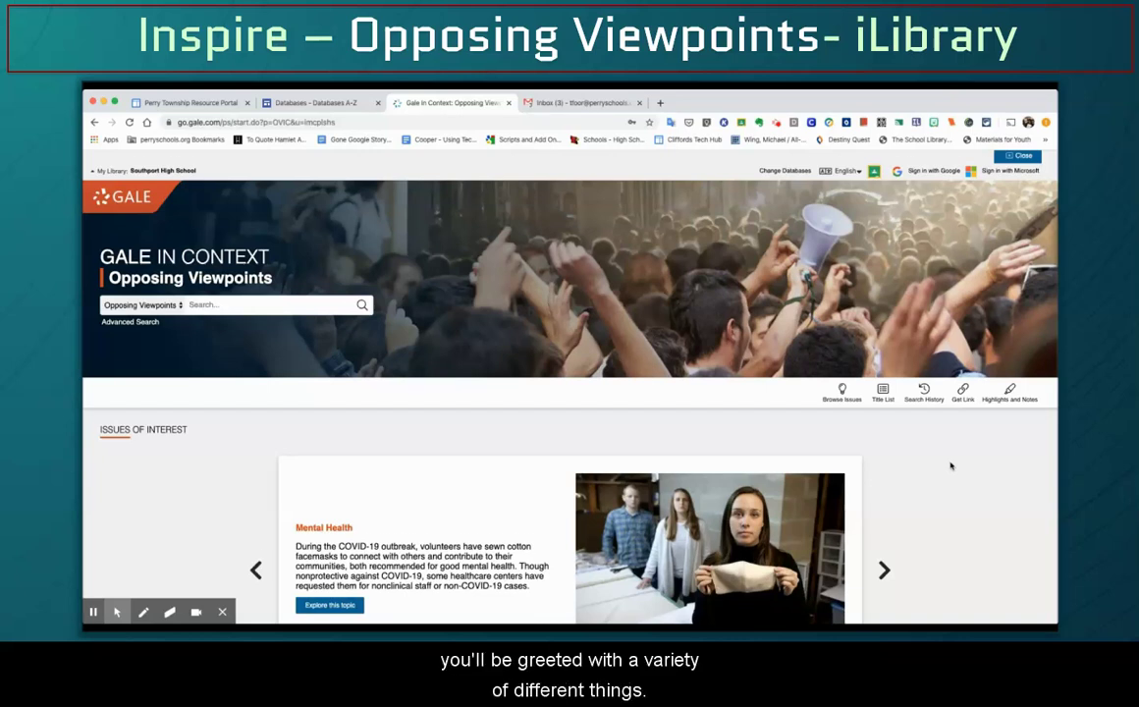
Advance the Issues of Interest carousel two topics to Mass Media, glancing at Browse Issues below
scroll(950, 467, down, 2)
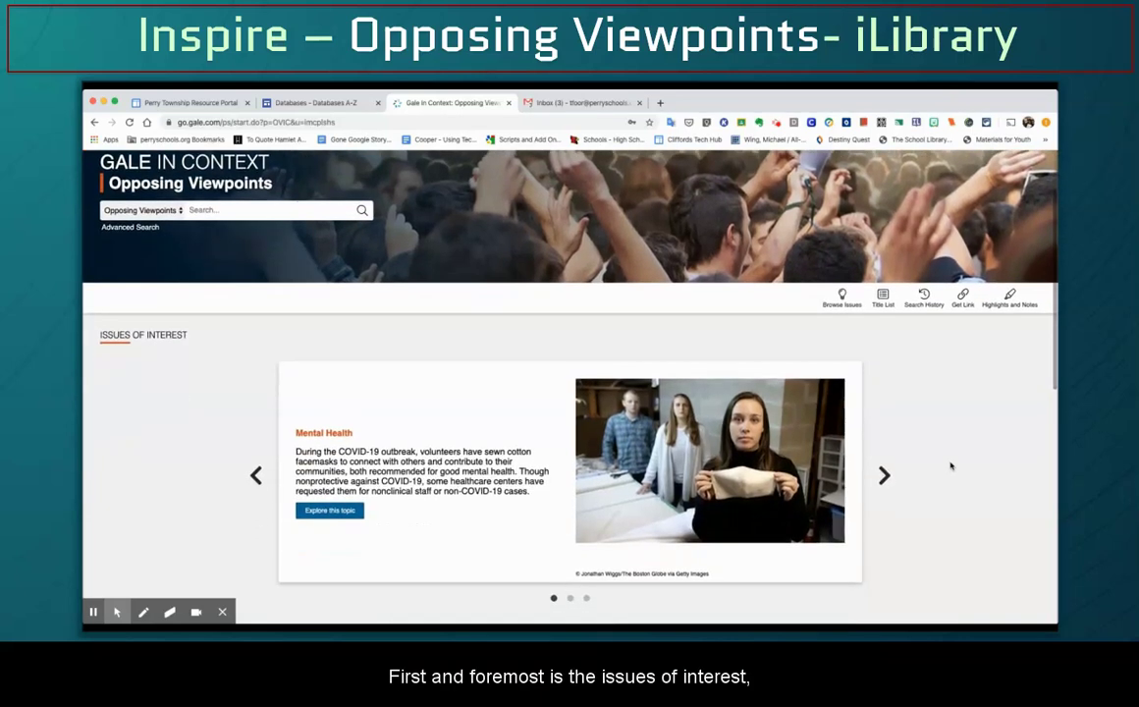
scroll(951, 466, down, 1)
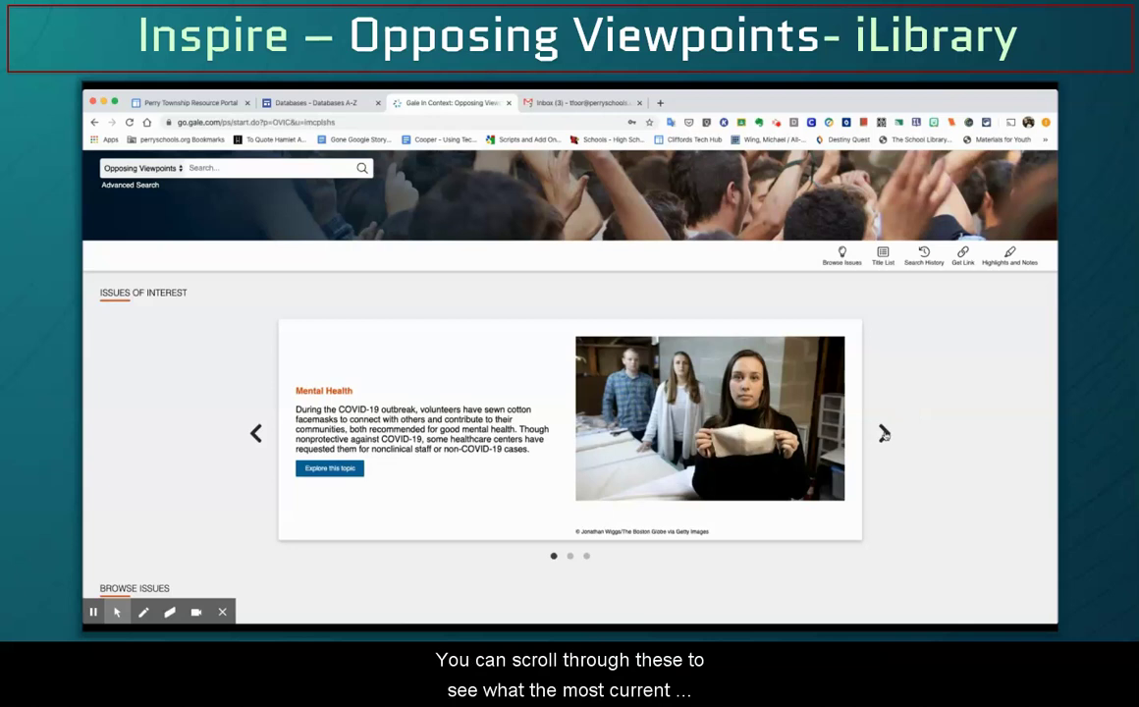
click(883, 433)
click(883, 432)
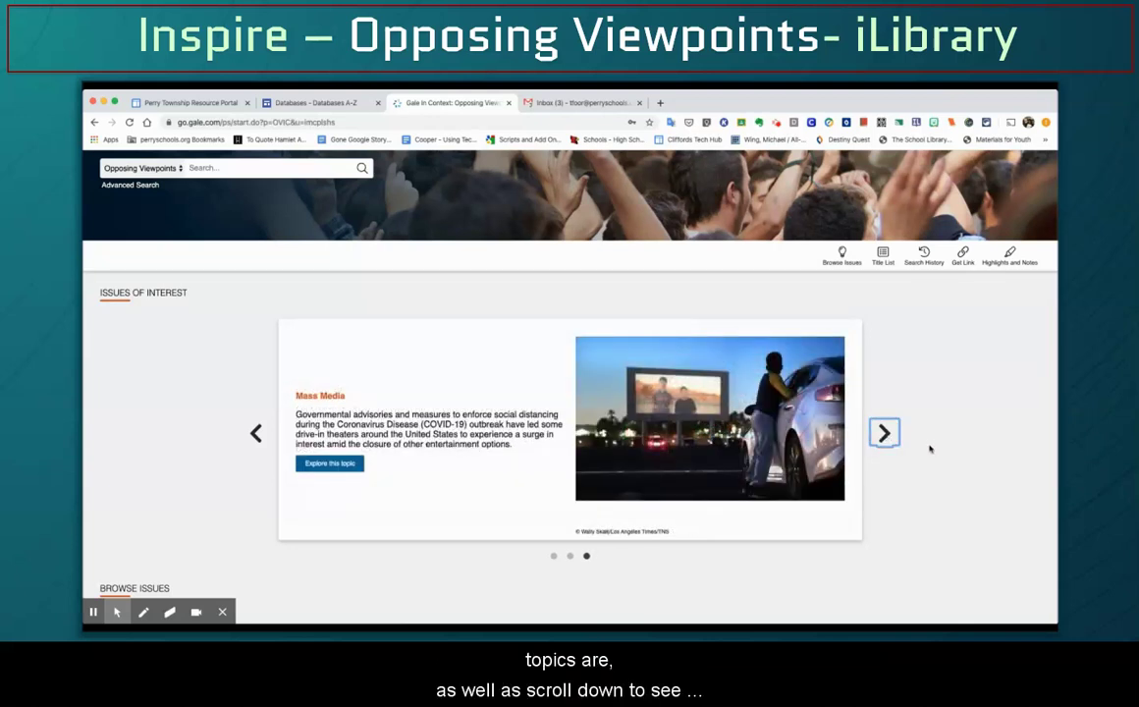
scroll(930, 449, down, 5)
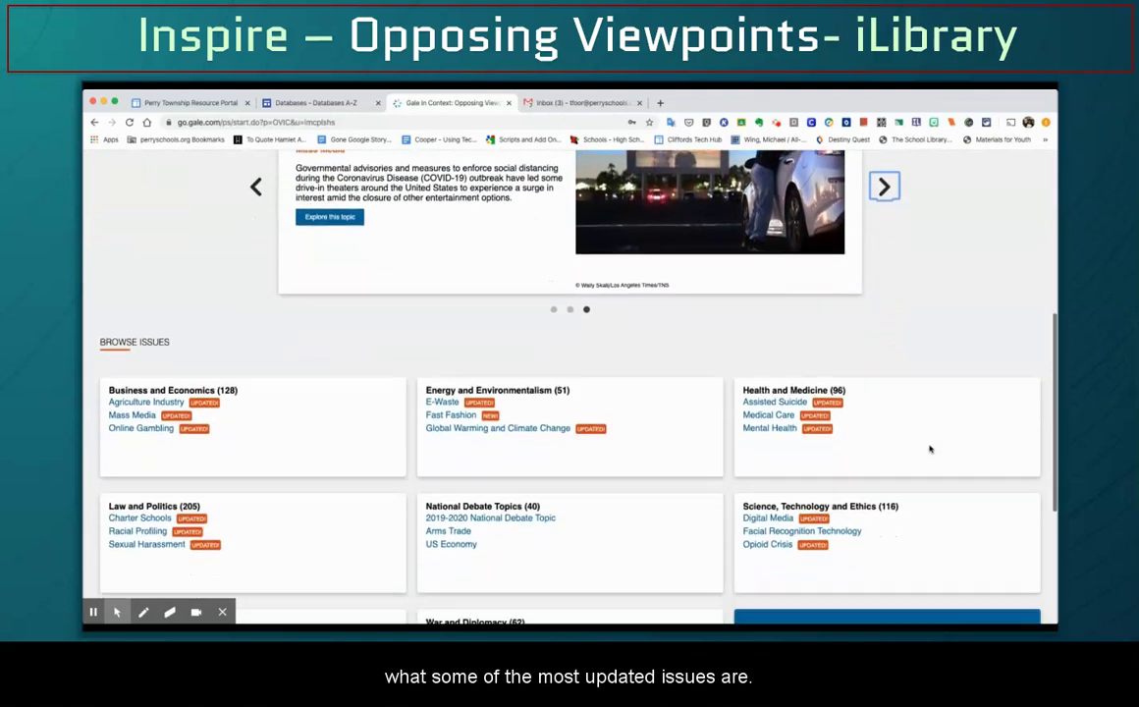
scroll(930, 449, down, 2)
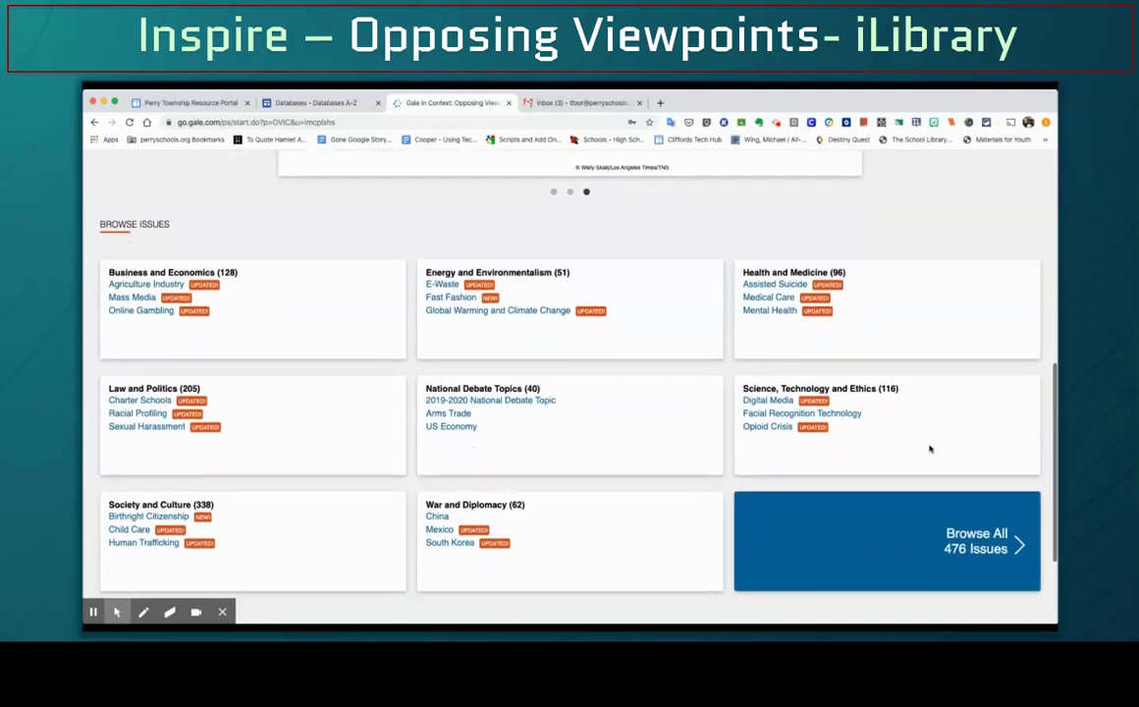
scroll(929, 449, up, 7)
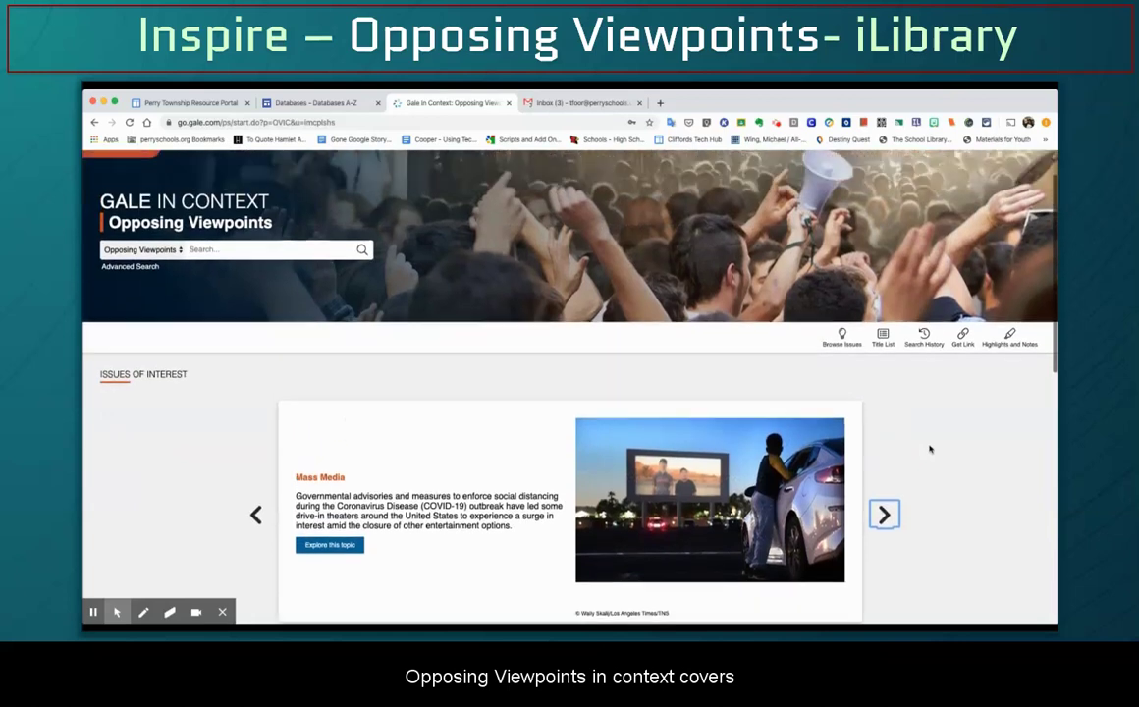
scroll(929, 449, up, 2)
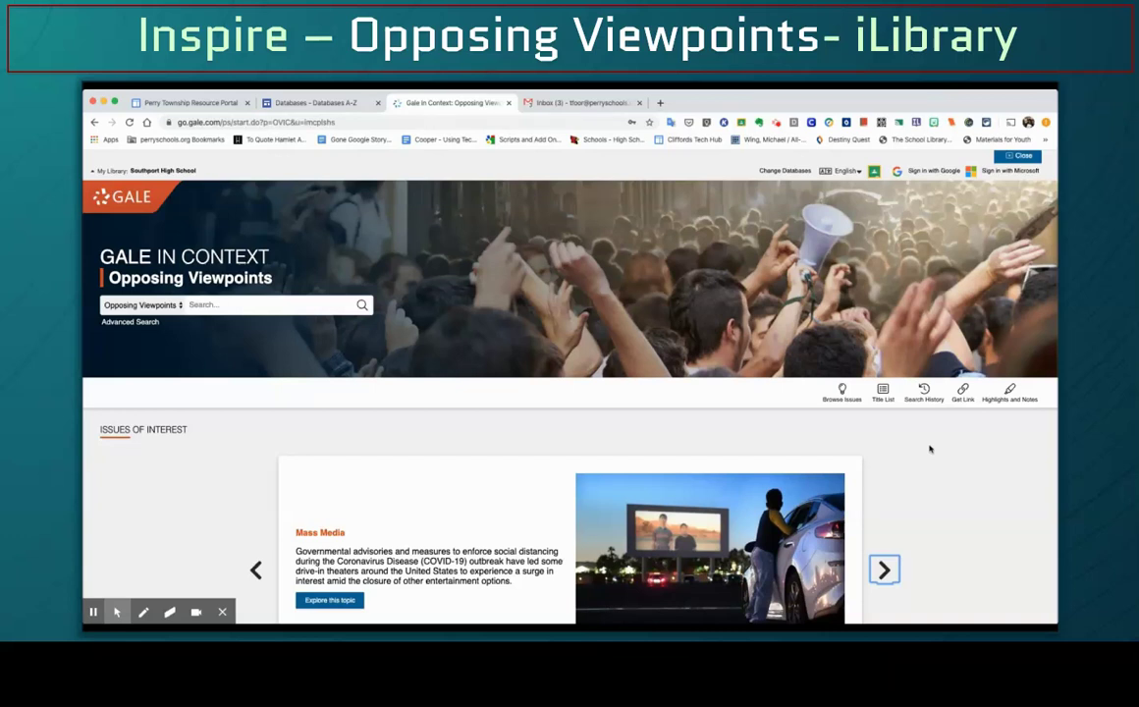
Open Browse Issues and scan the alphabetical View All topics list
click(837, 403)
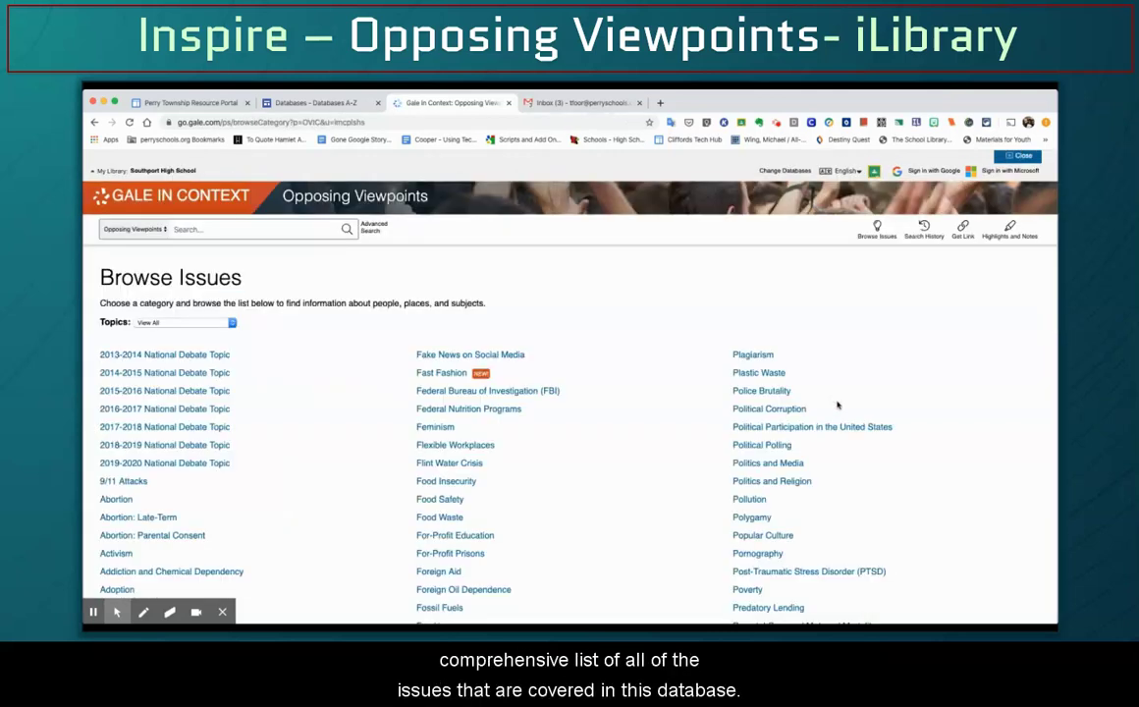
scroll(903, 383, down, 5)
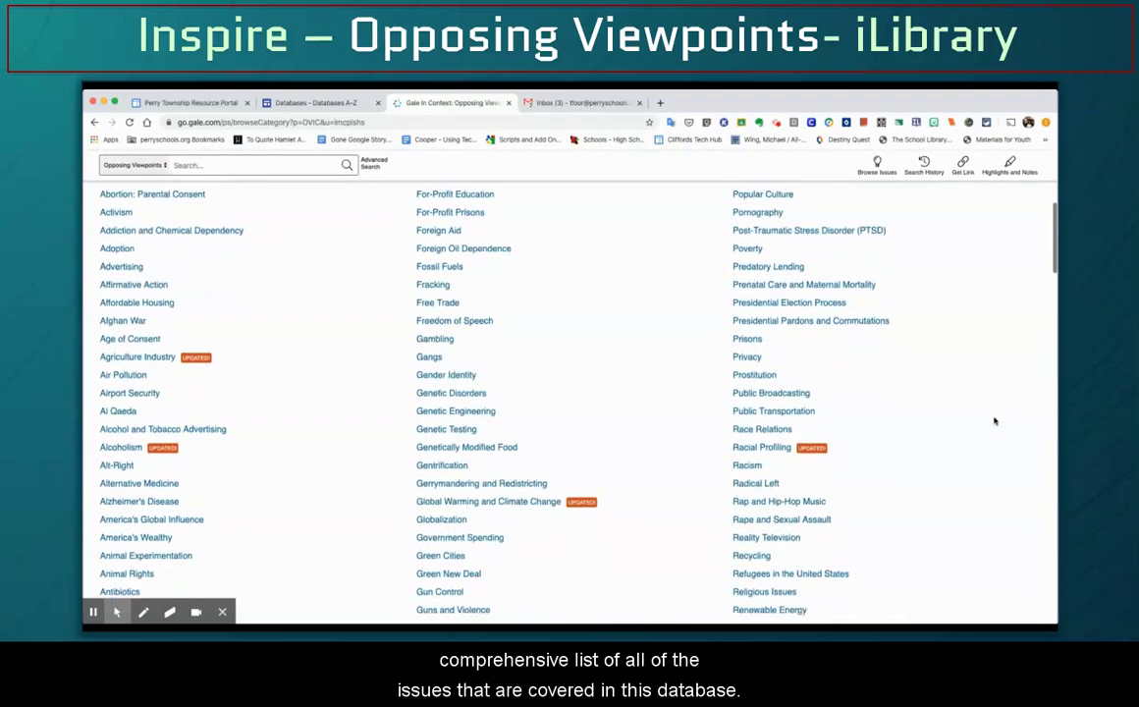
scroll(994, 421, down, 12)
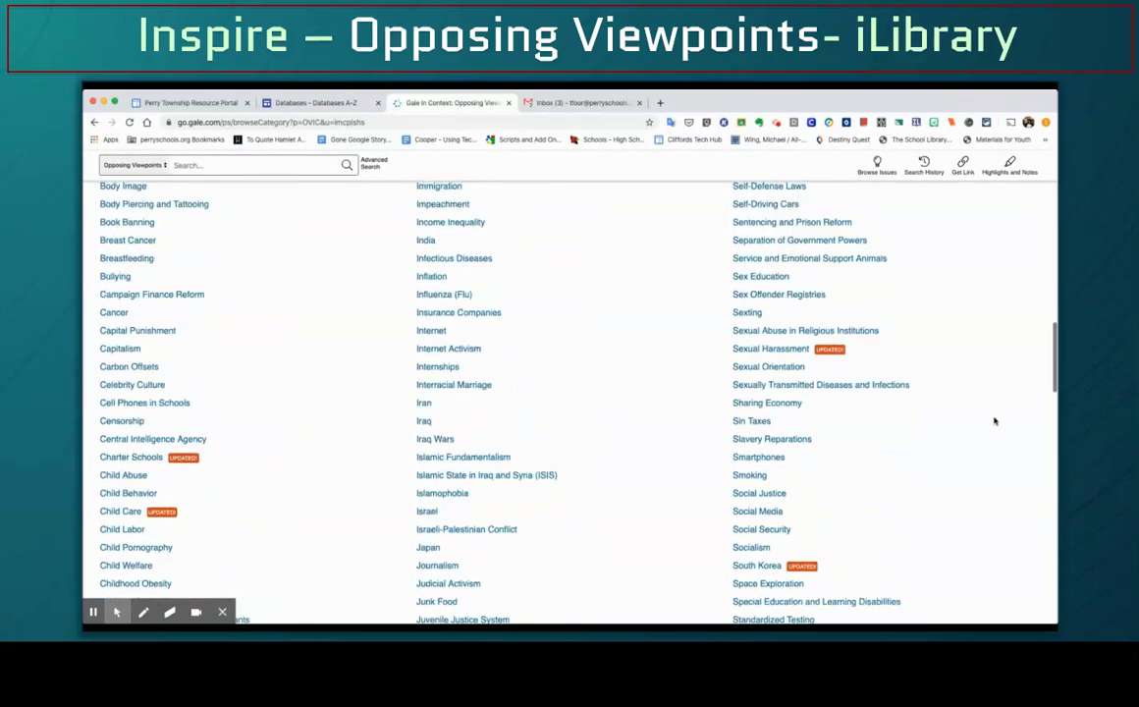
scroll(993, 420, up, 15)
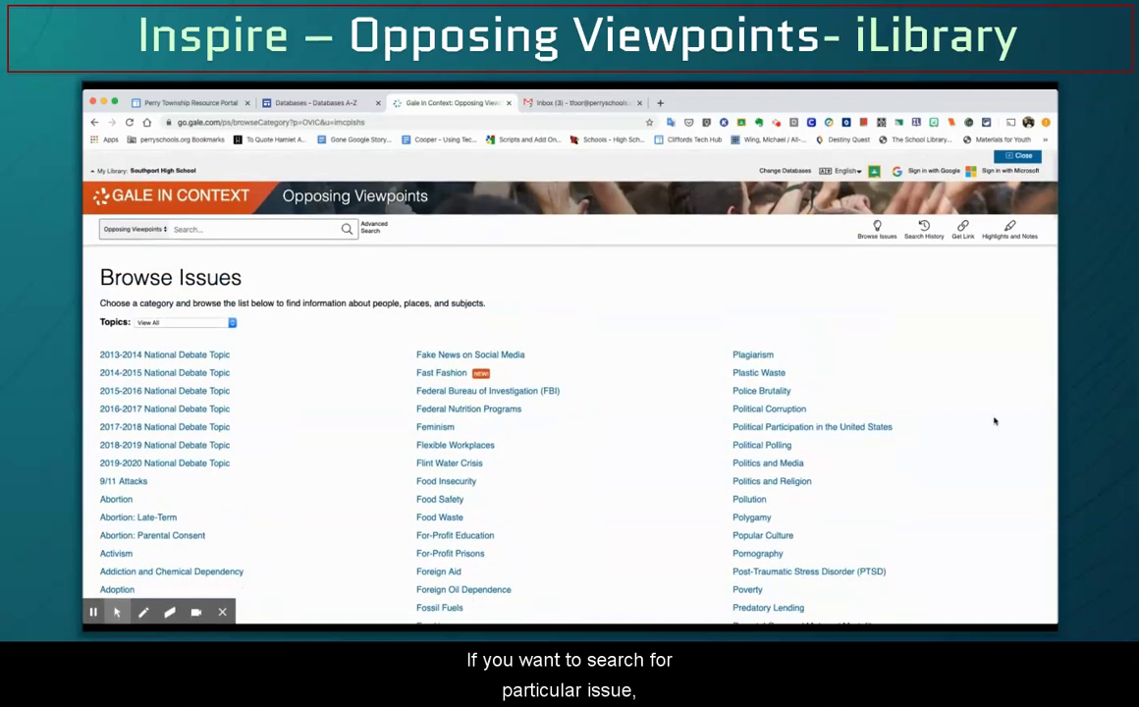
Search the database for 'fast fashion', fixing the misspelling before running it
click(288, 230)
text(f)
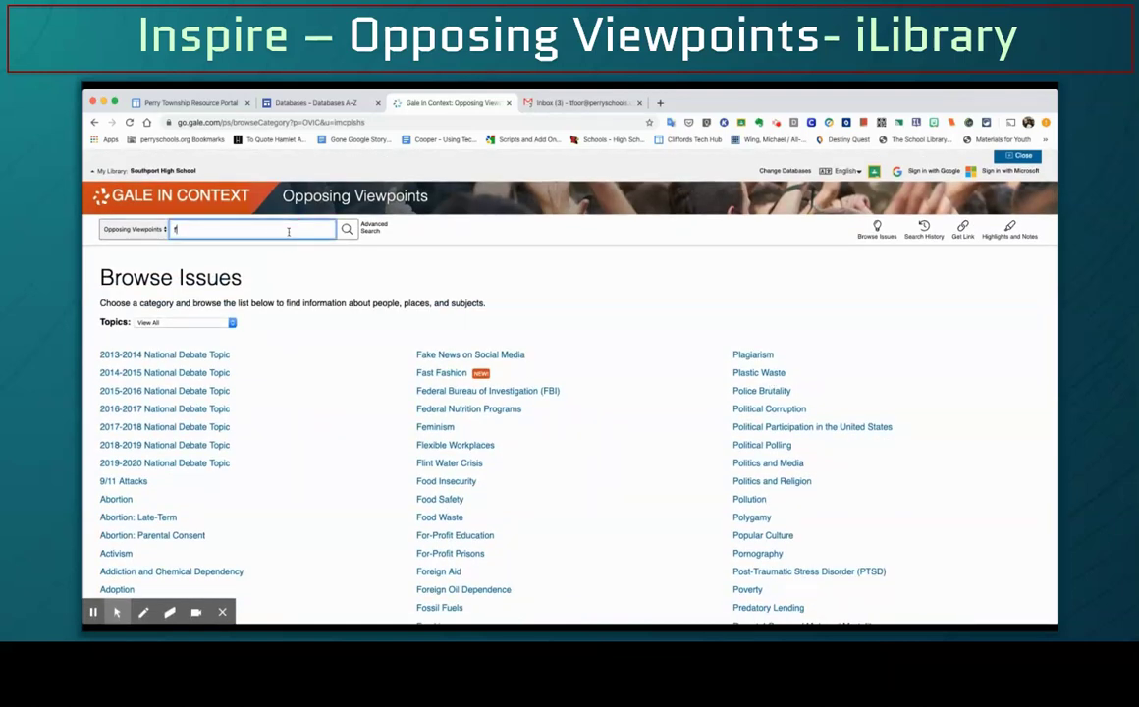
text(ast fahsi)
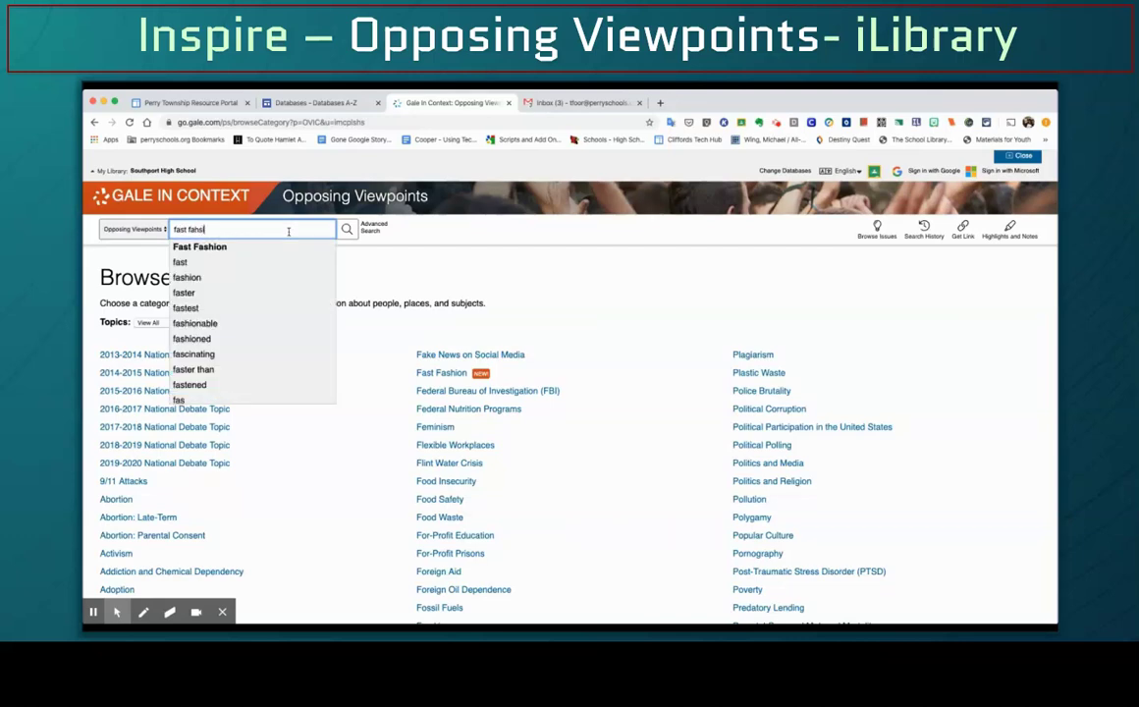
key(BackSpace)
key(BackSpace)
key(BackSpace)
text(s)
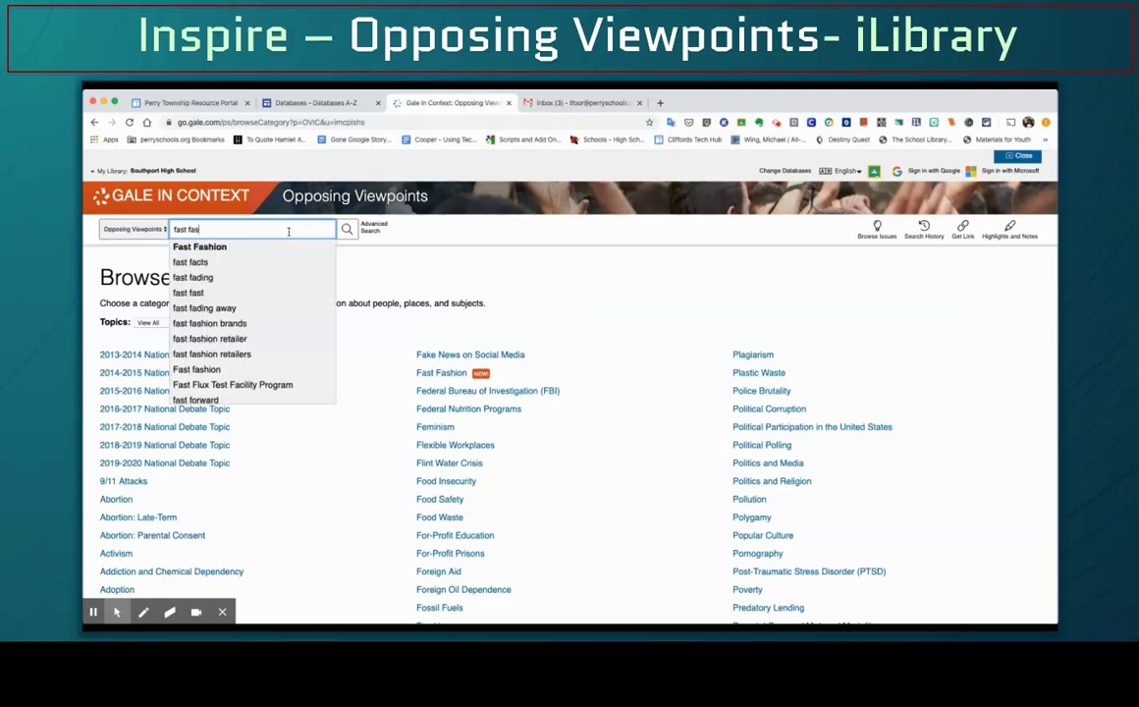
text(hion)
key(Return)
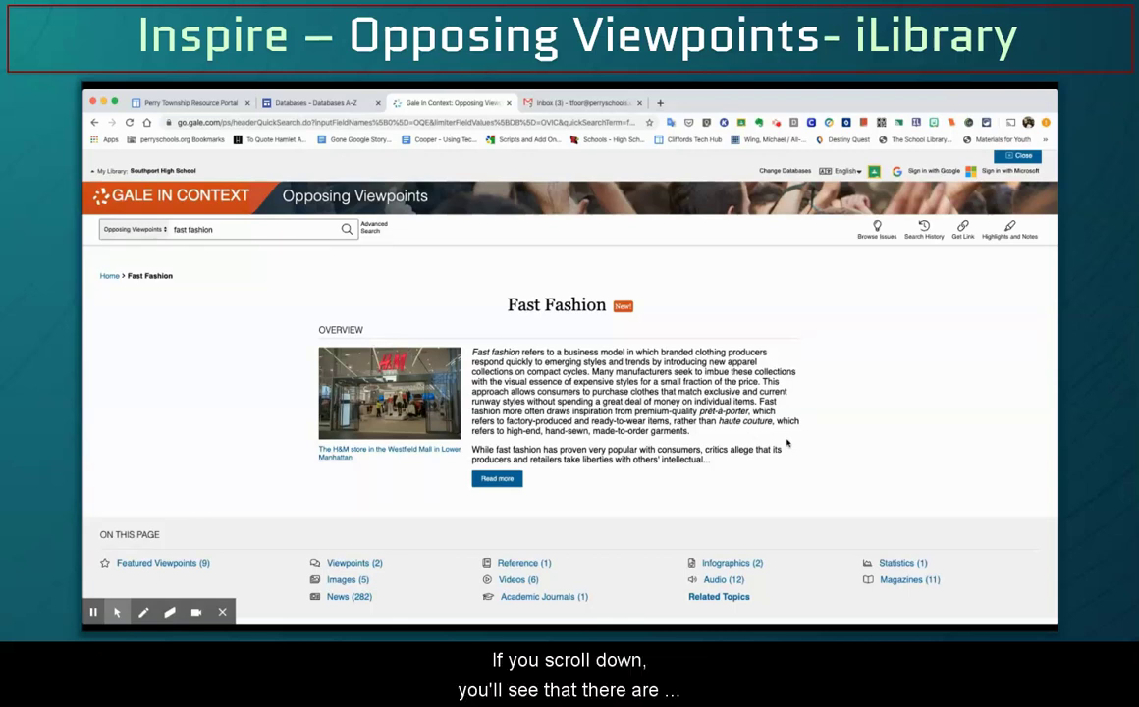
scroll(786, 443, down, 3)
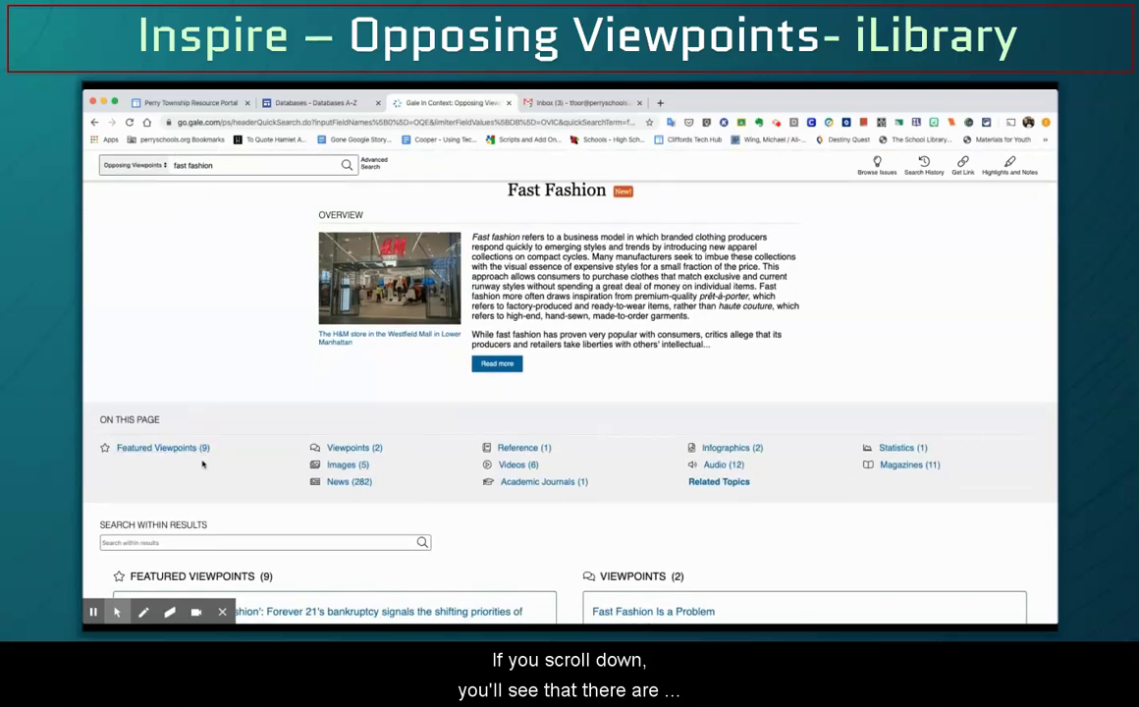
click(201, 458)
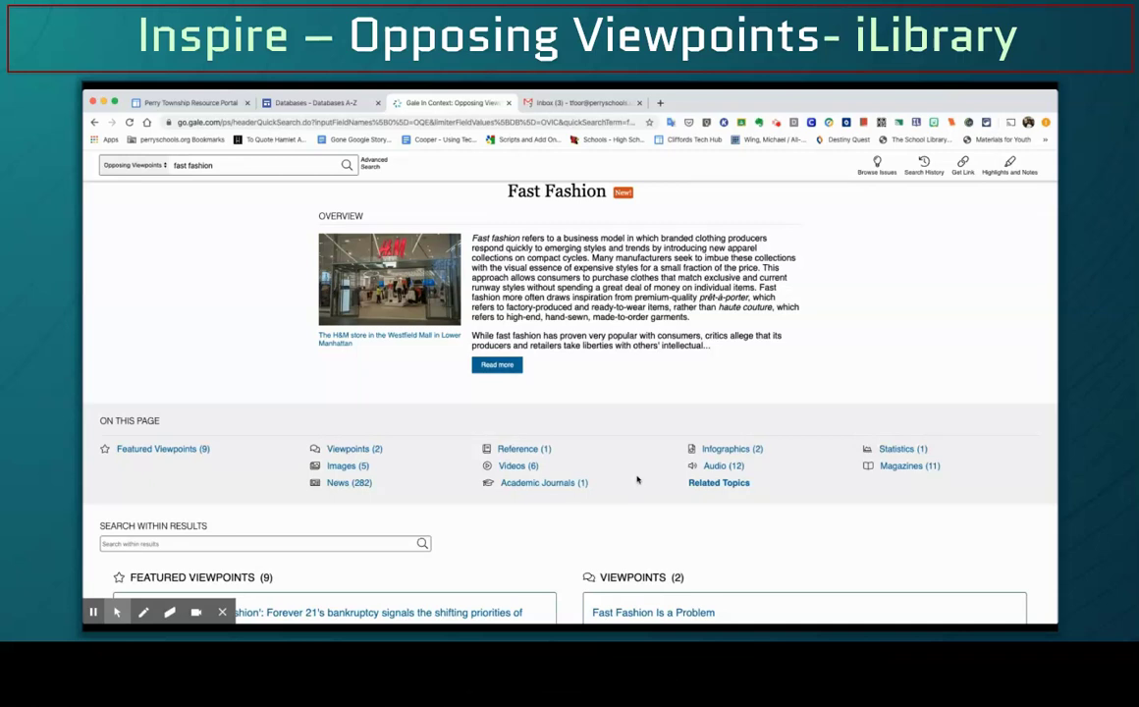
click(224, 453)
scroll(574, 522, down, 5)
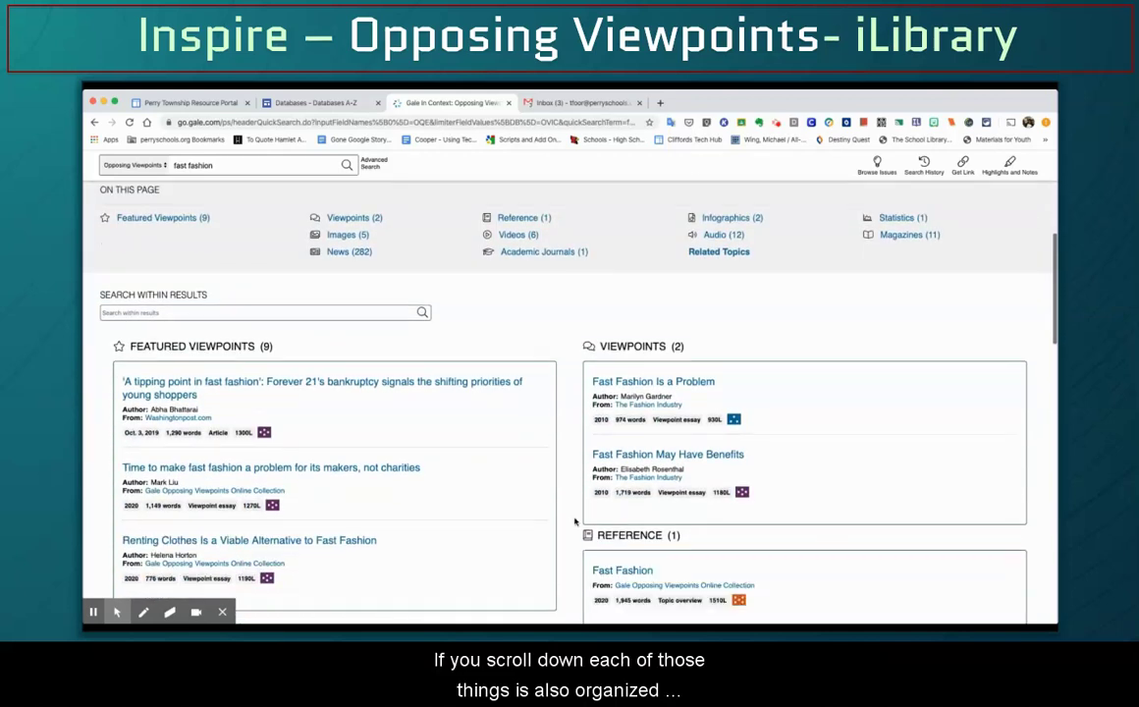
scroll(574, 521, down, 1)
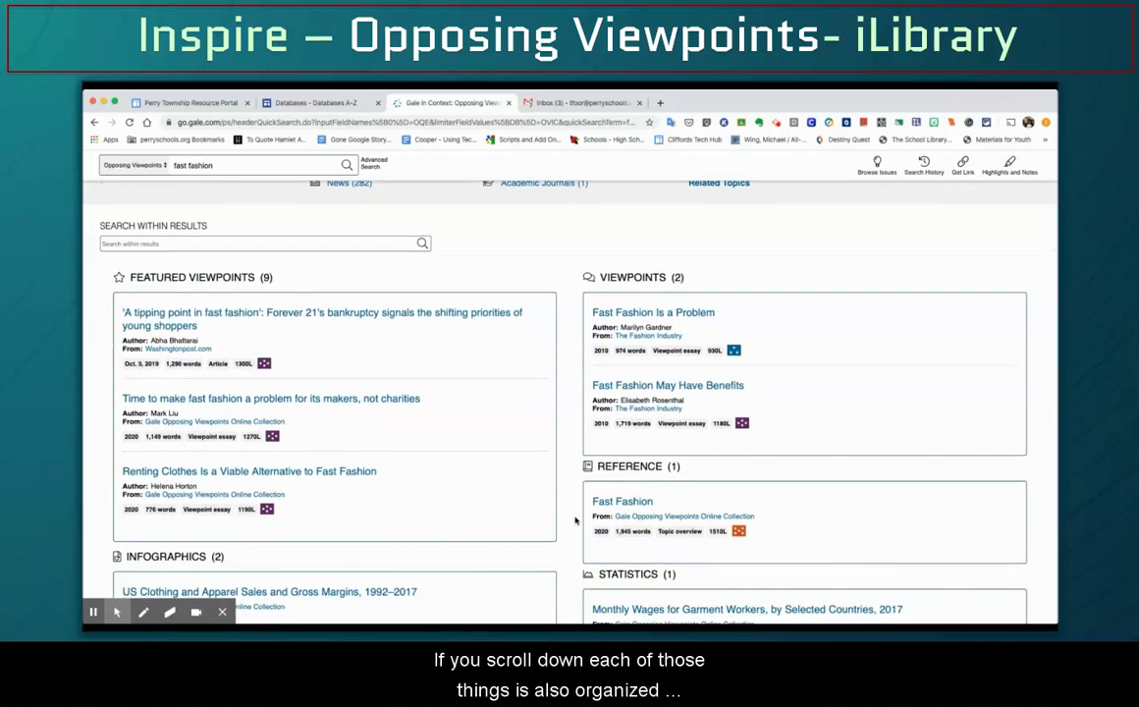
scroll(574, 521, down, 1)
scroll(574, 521, down, 1)
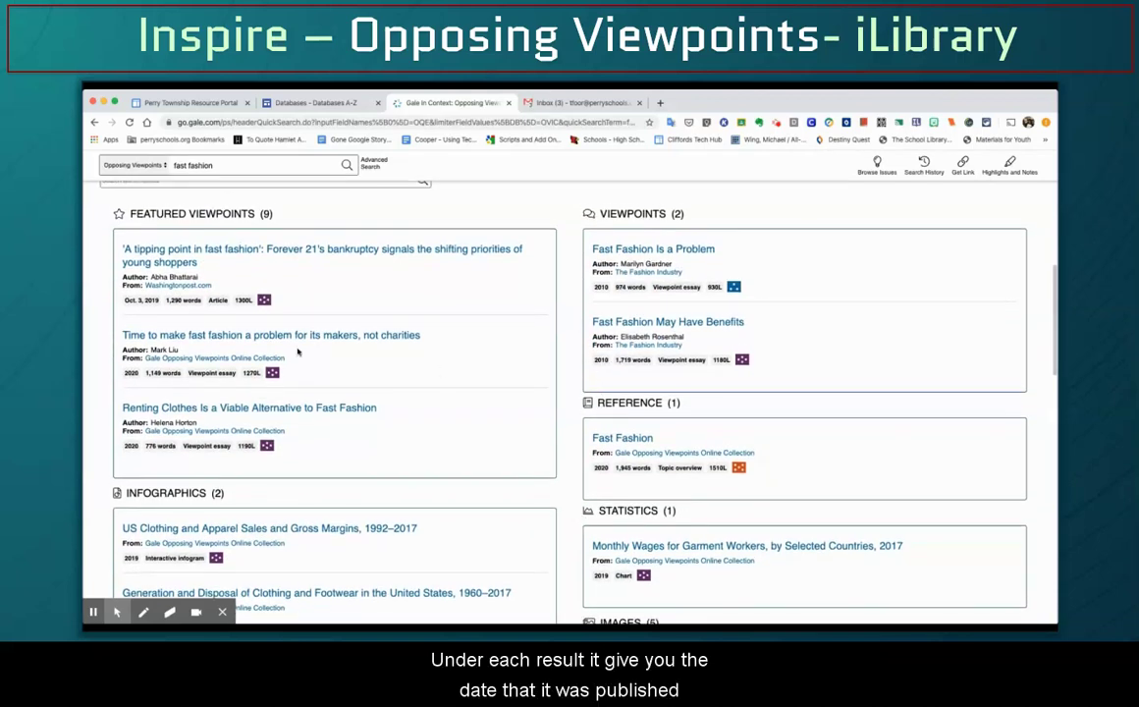
click(140, 309)
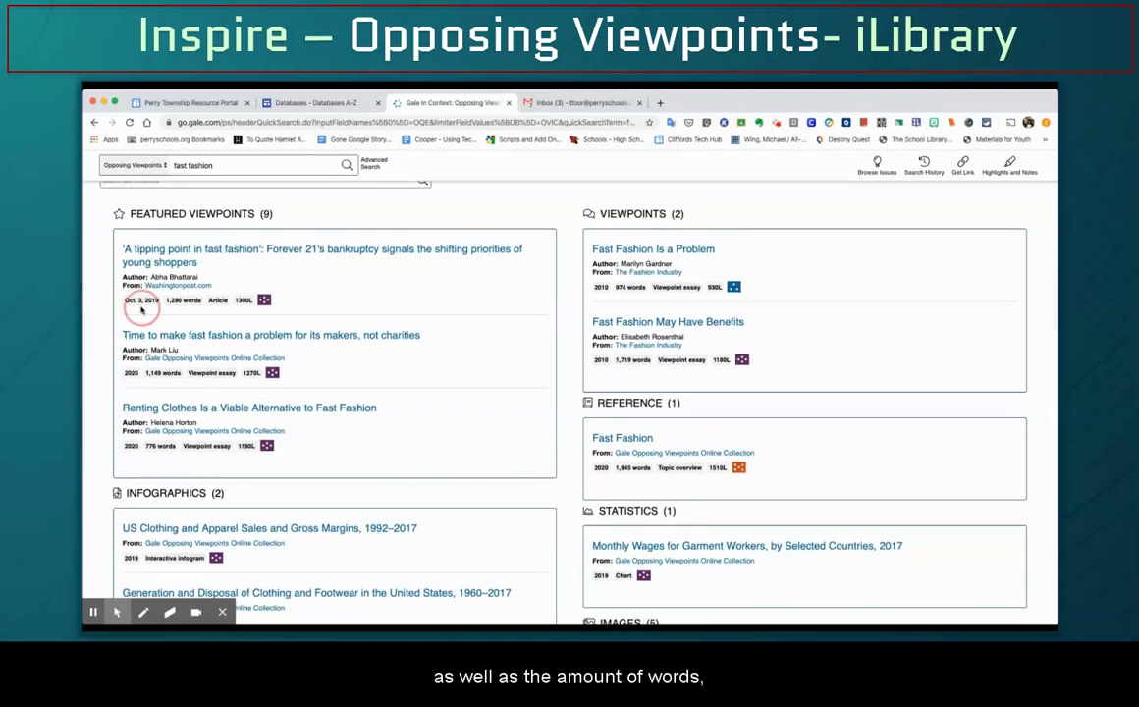
click(187, 310)
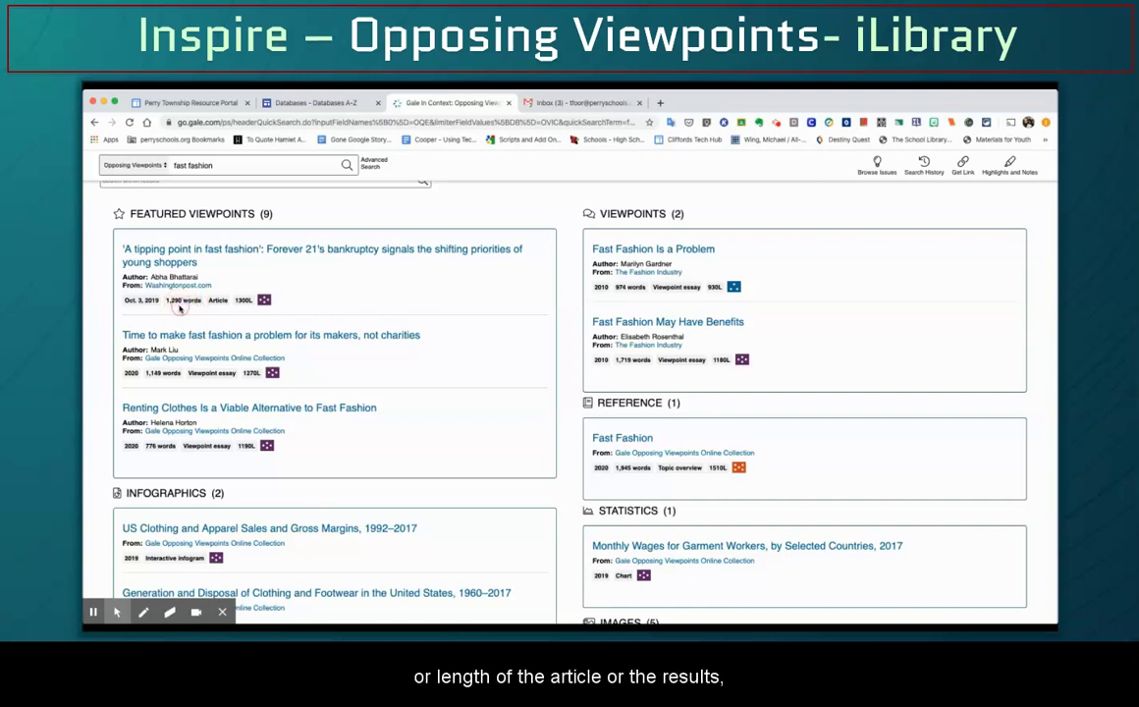
click(217, 308)
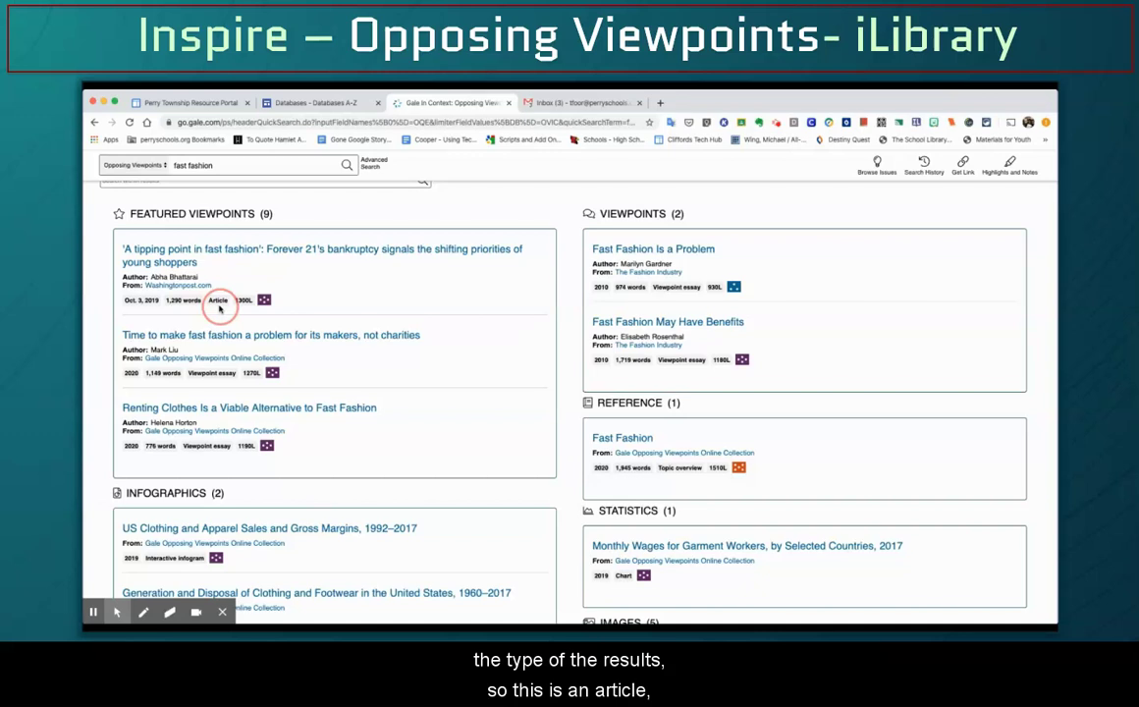
click(218, 383)
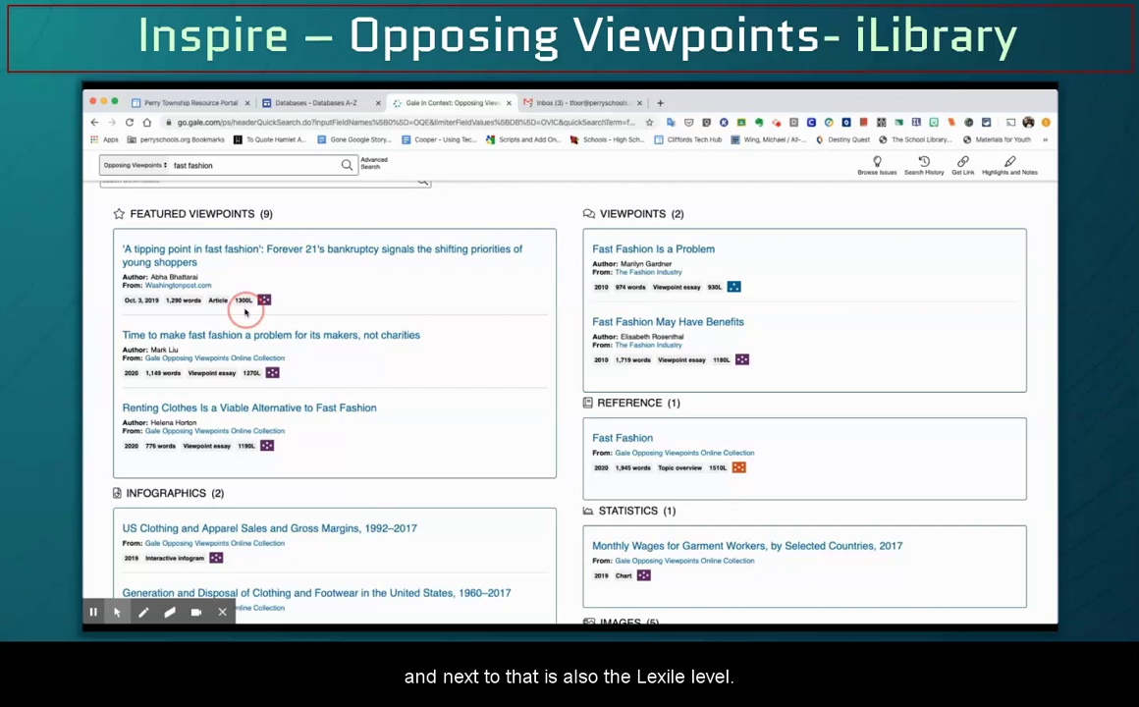
scroll(523, 345, up, 10)
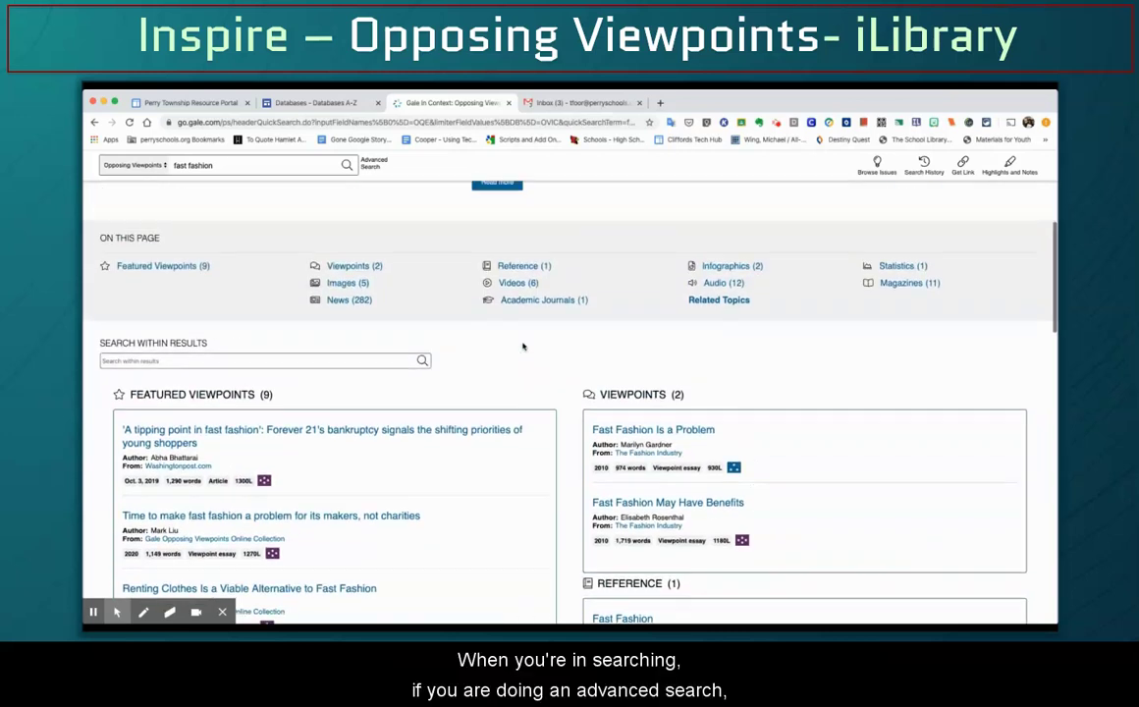
click(372, 229)
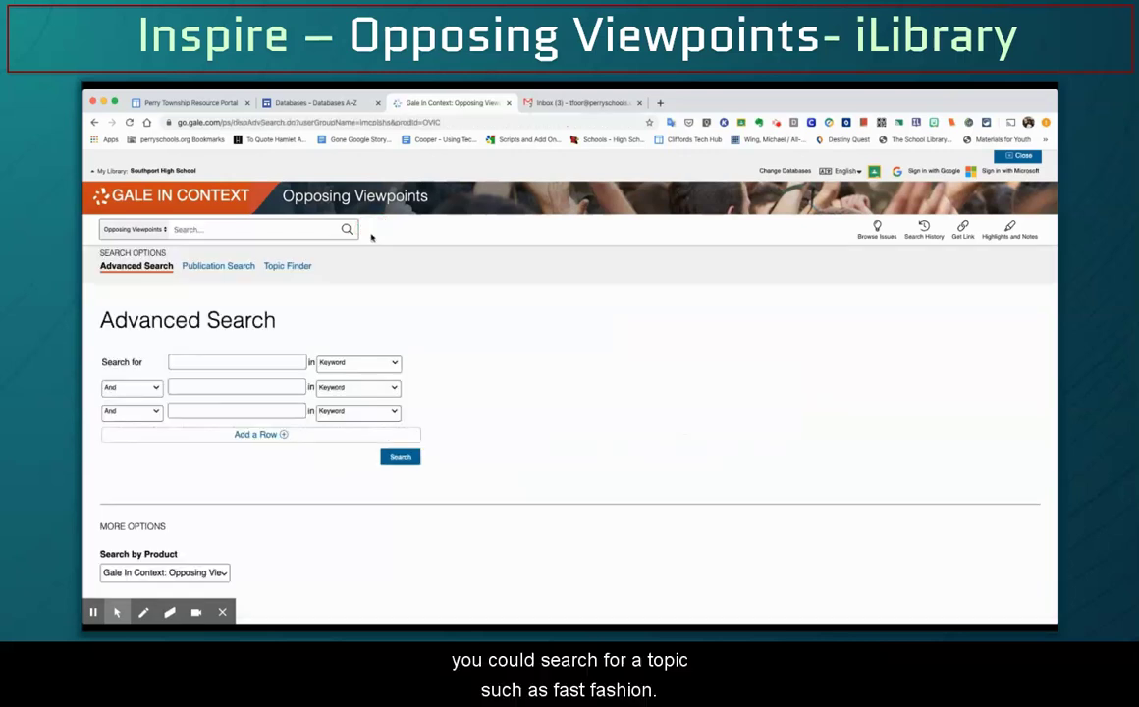
click(257, 358)
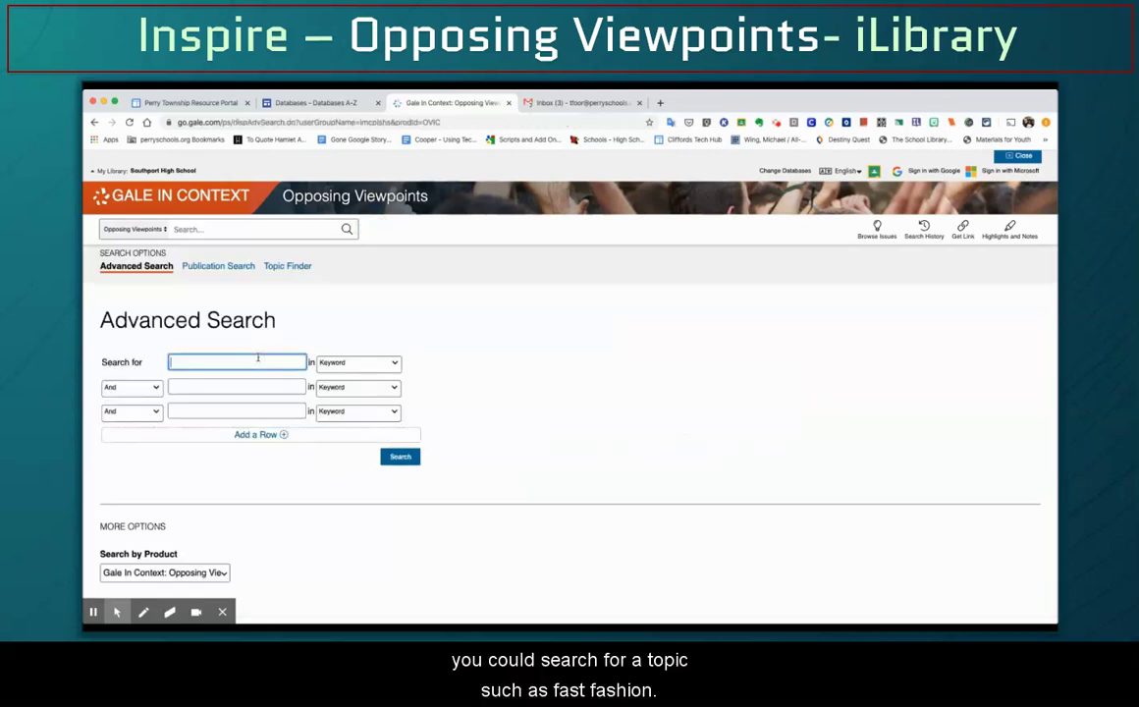
text(fast fashion)
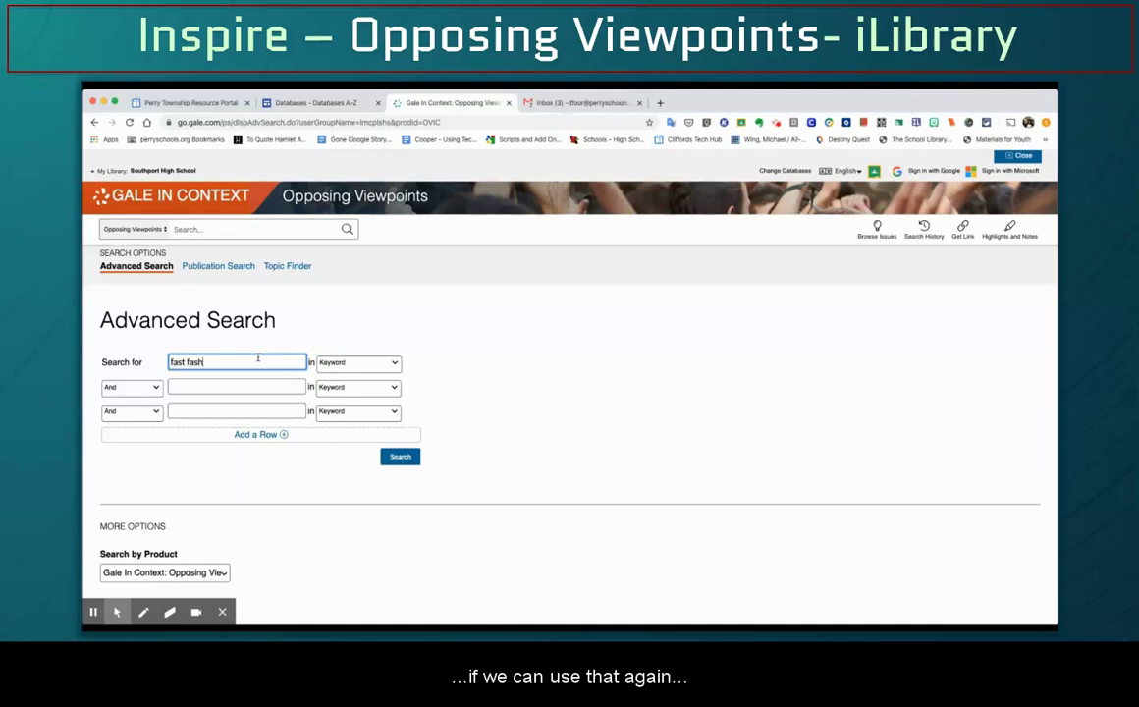
click(526, 399)
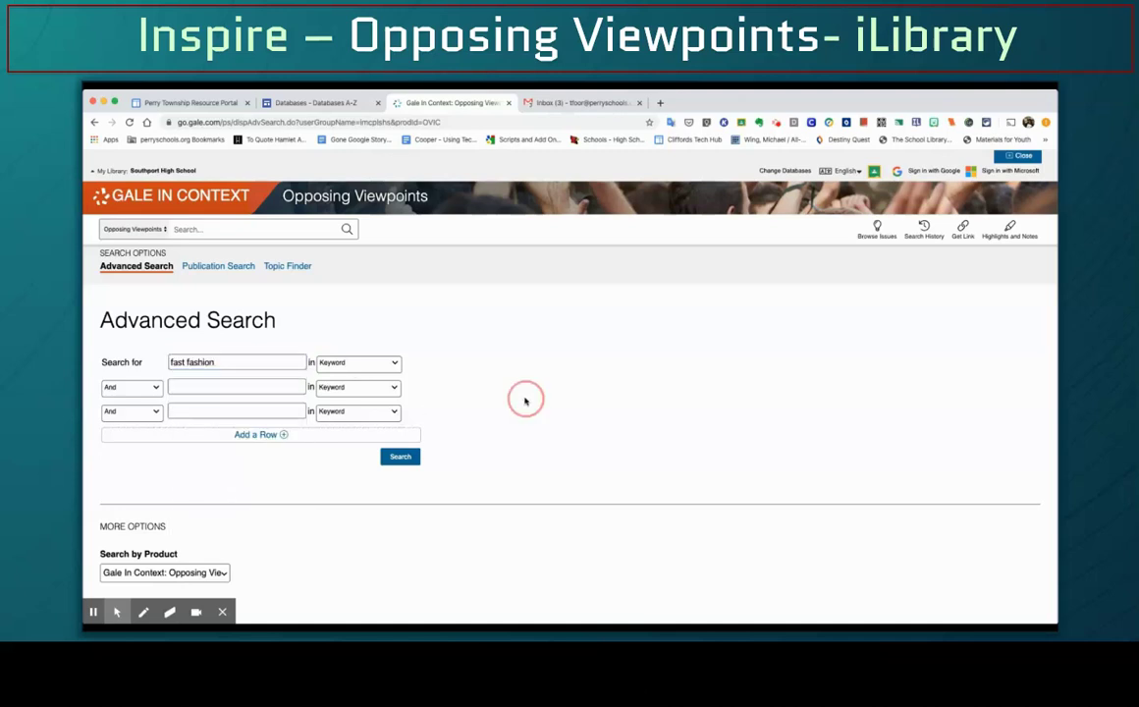
scroll(526, 400, down, 5)
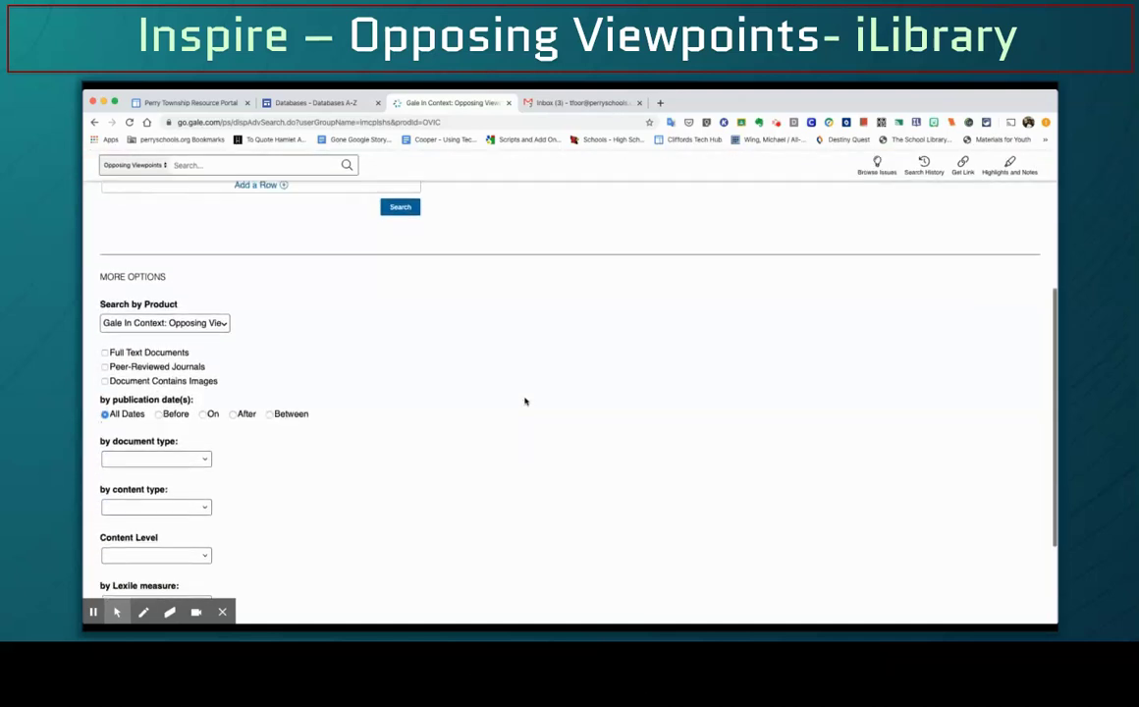
scroll(525, 401, down, 2)
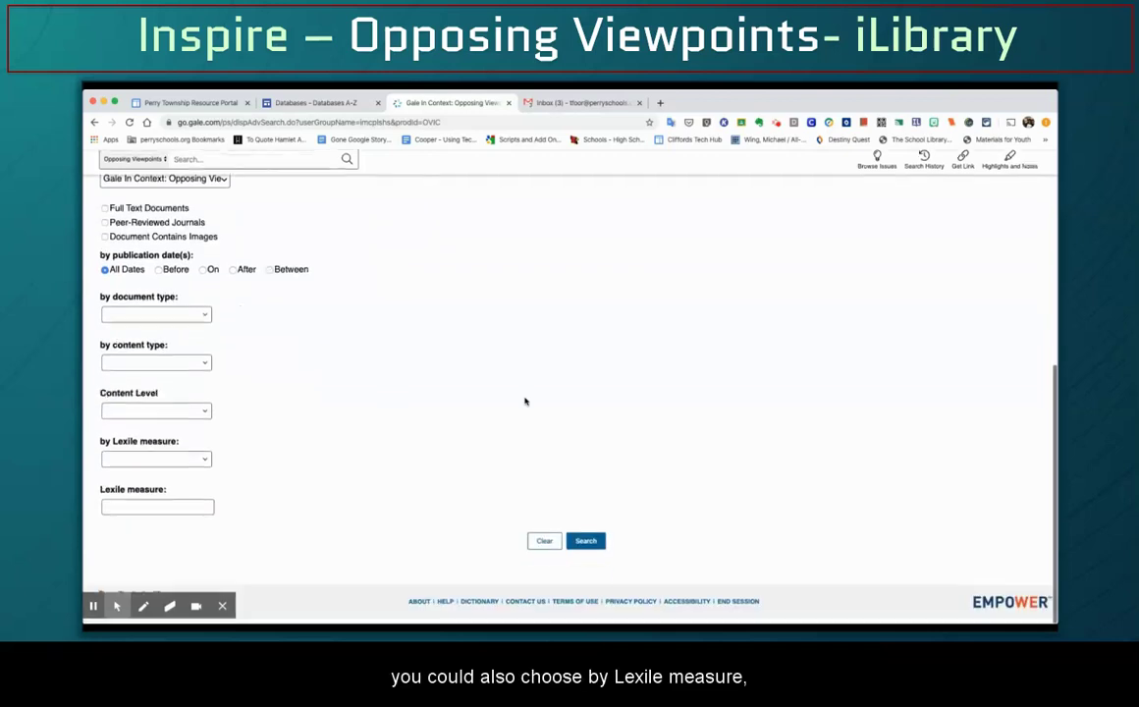
click(177, 466)
click(133, 504)
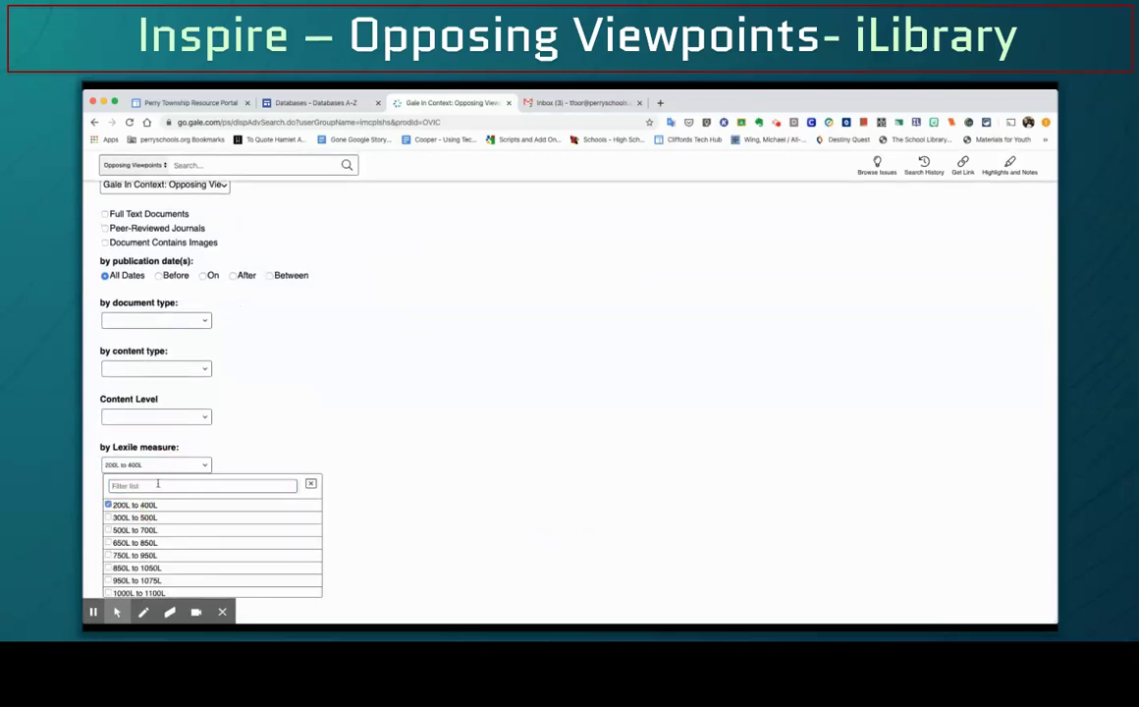
click(192, 369)
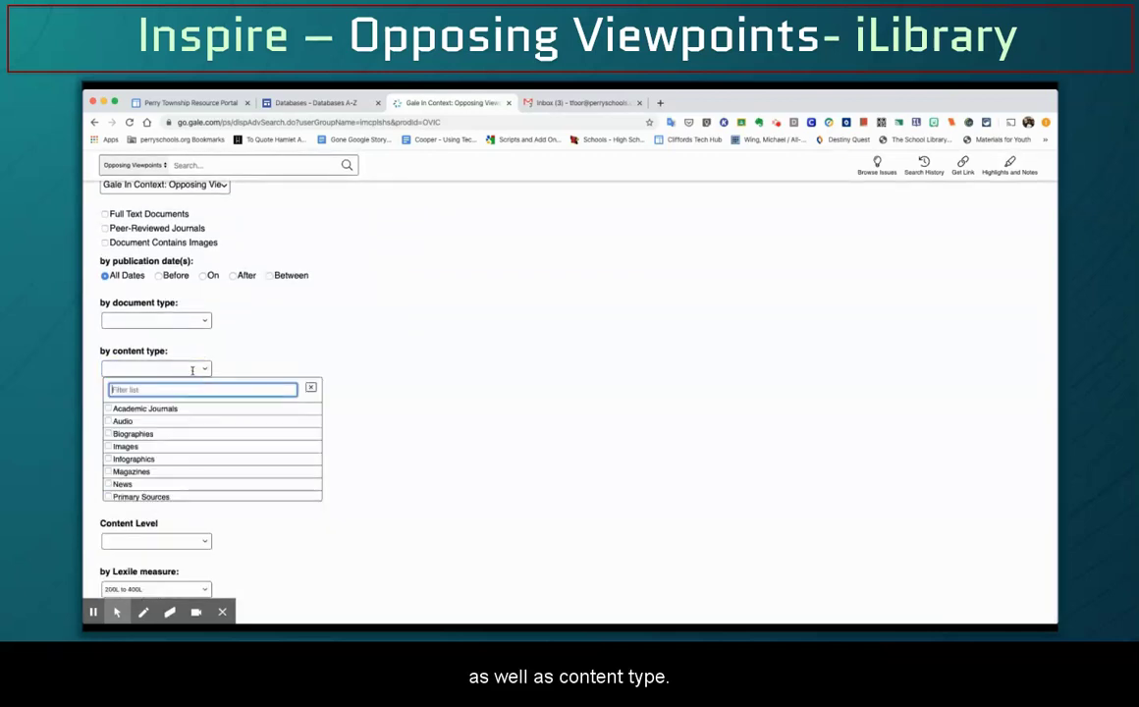
click(190, 422)
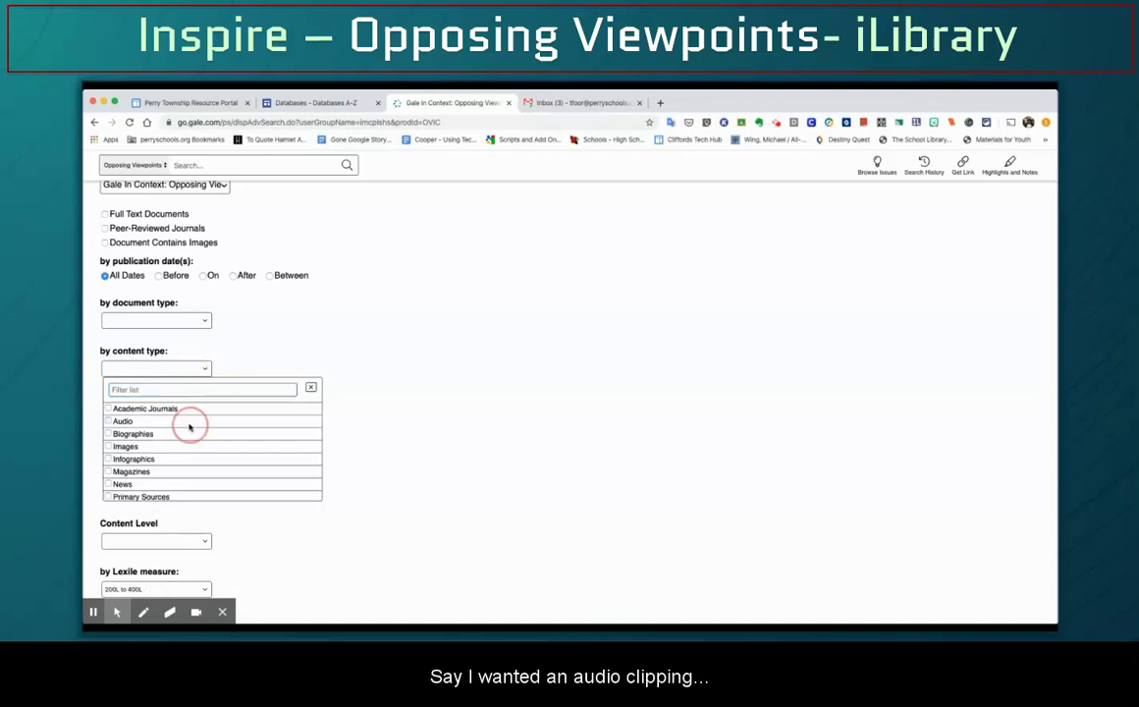
click(330, 341)
scroll(241, 271, up, 3)
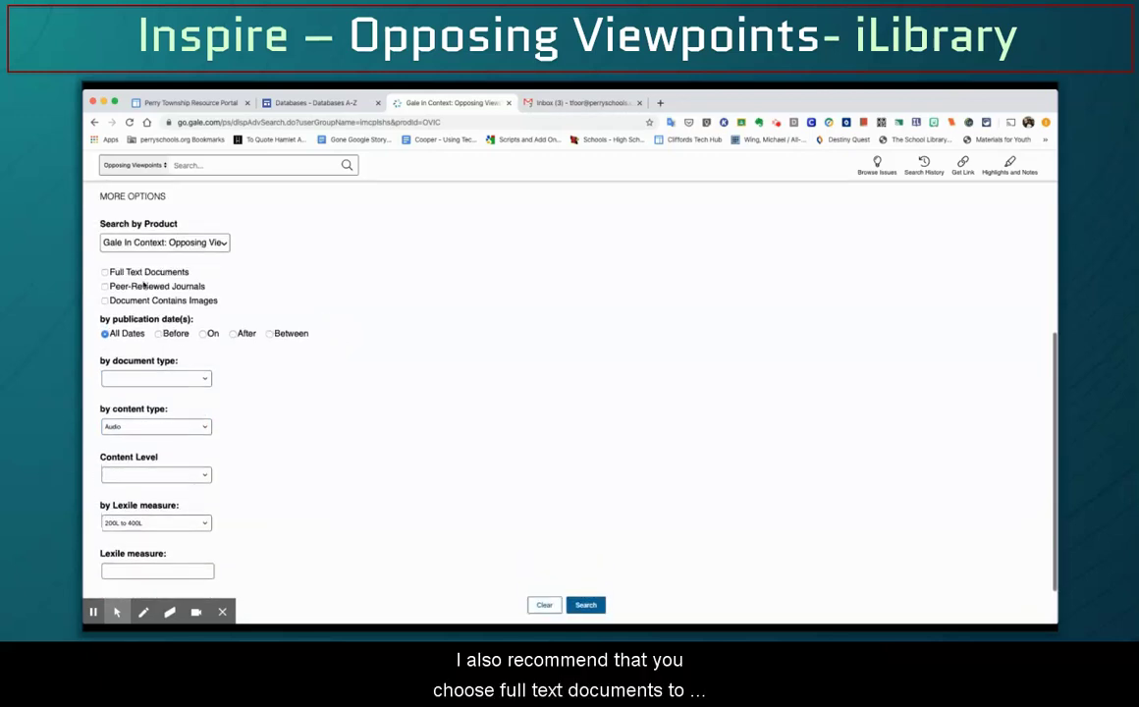
click(105, 273)
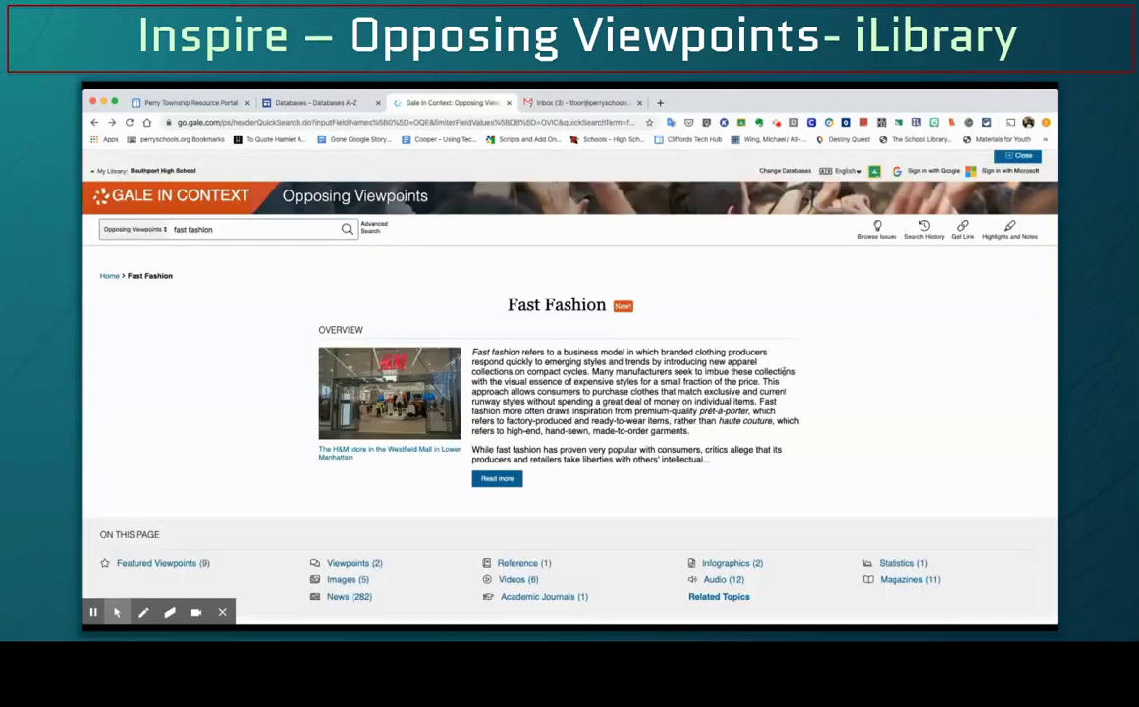
Open the first Featured Viewpoints result, 'A tipping point in fast fashion'
scroll(772, 378, down, 5)
scroll(772, 378, down, 1)
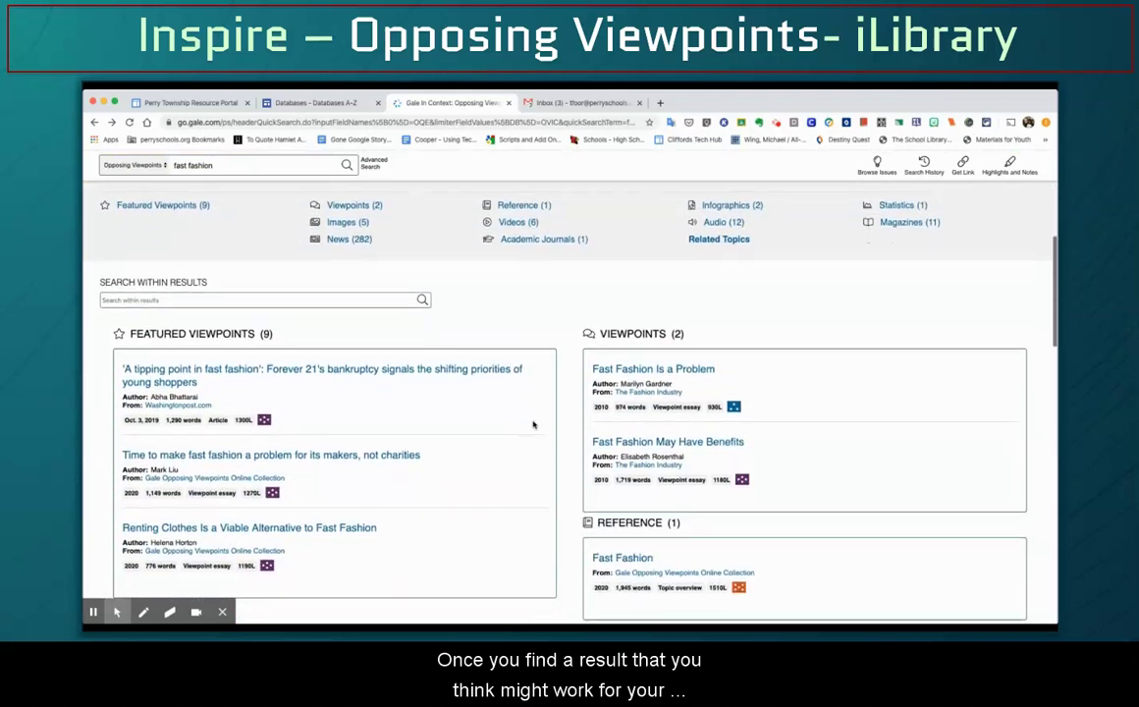
click(410, 375)
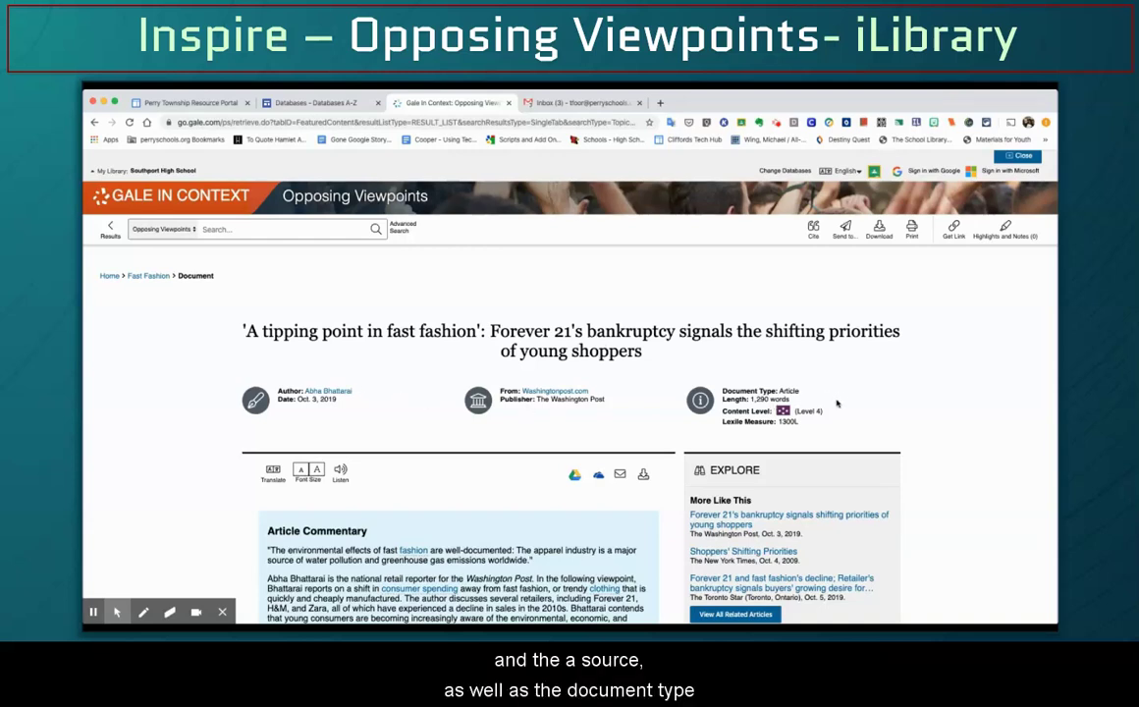
click(806, 395)
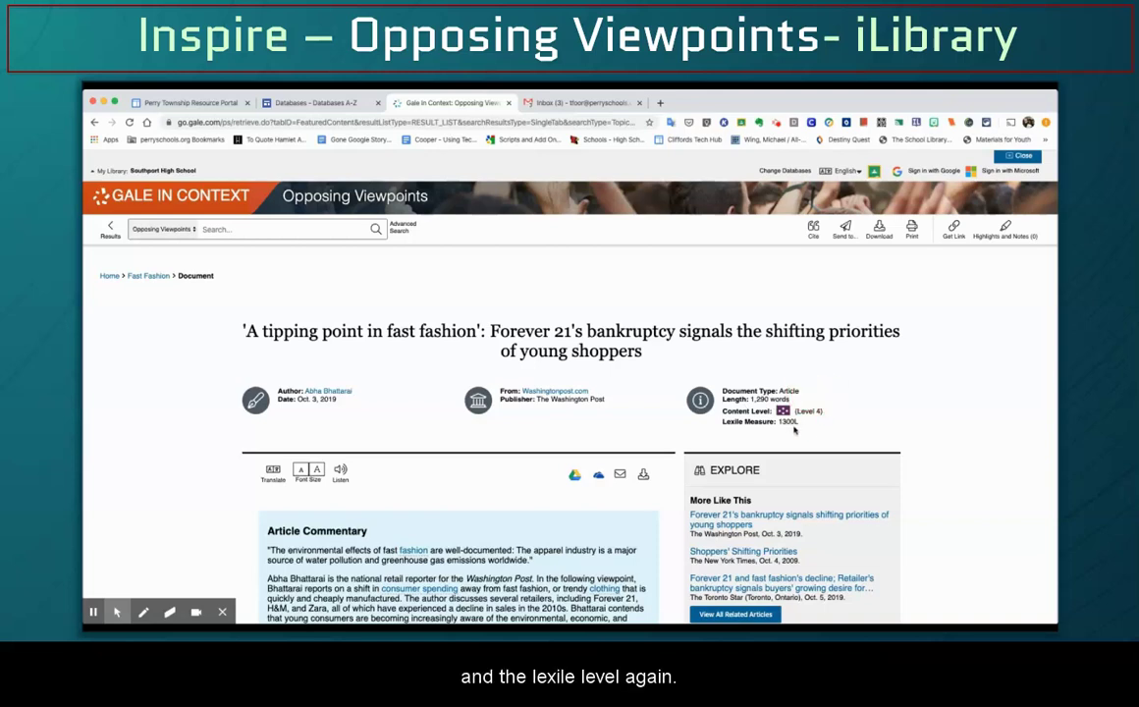
click(795, 429)
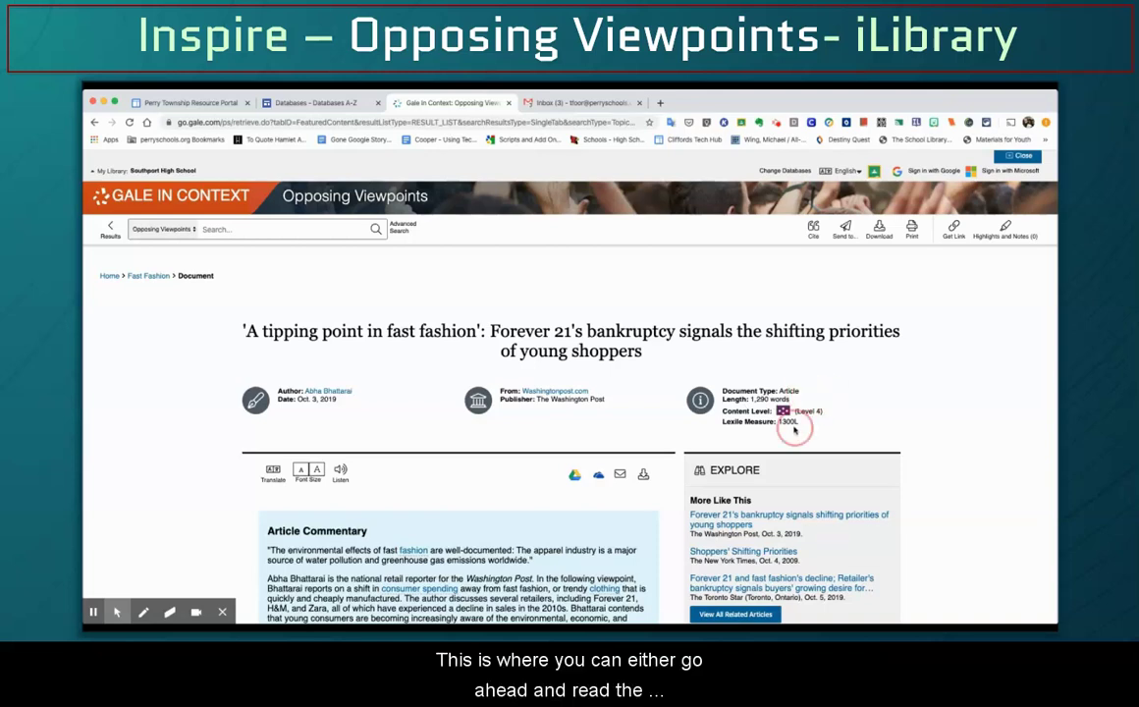
scroll(543, 454, down, 10)
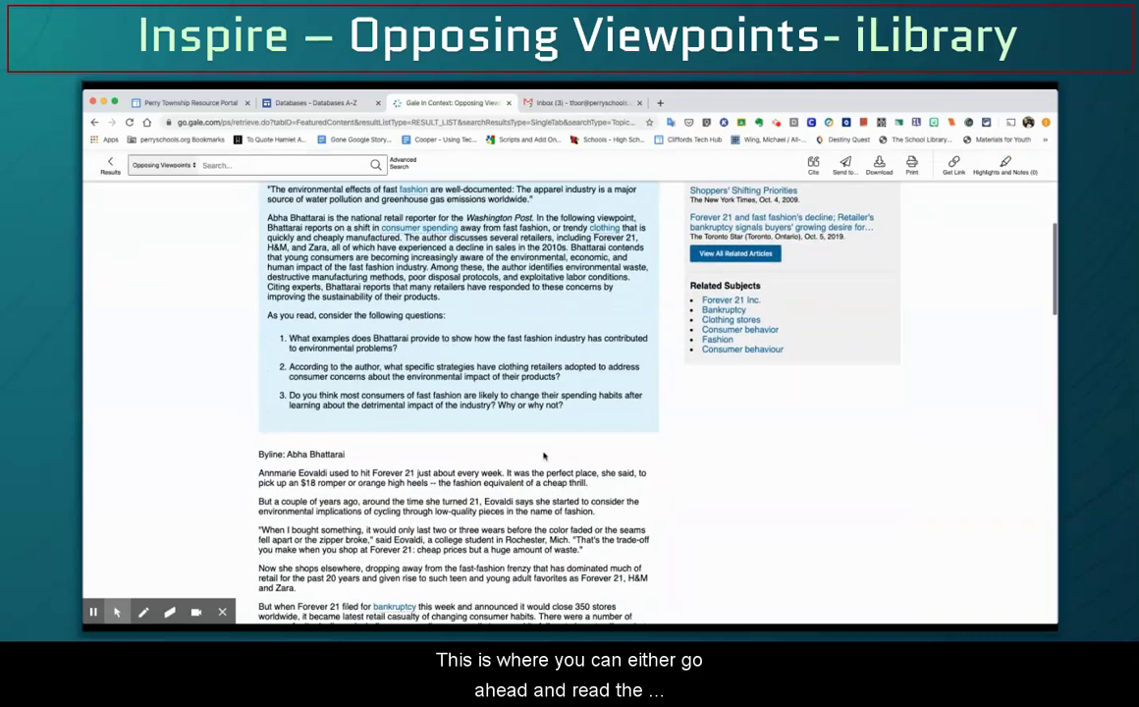
scroll(542, 454, up, 10)
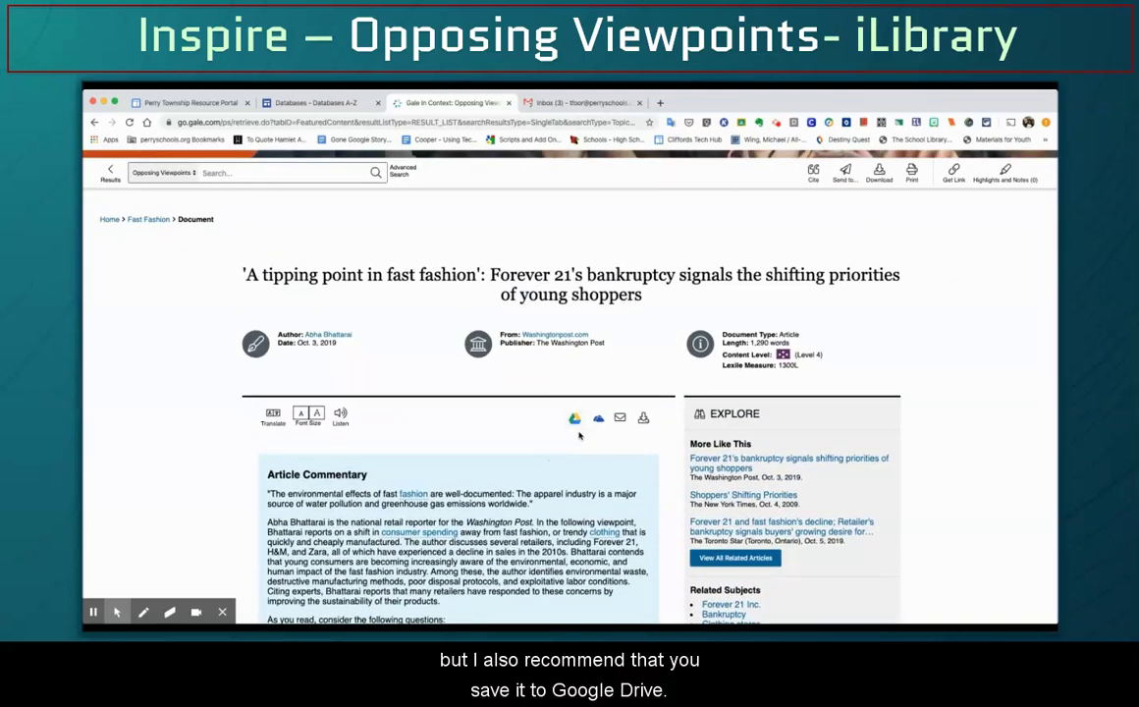
click(573, 420)
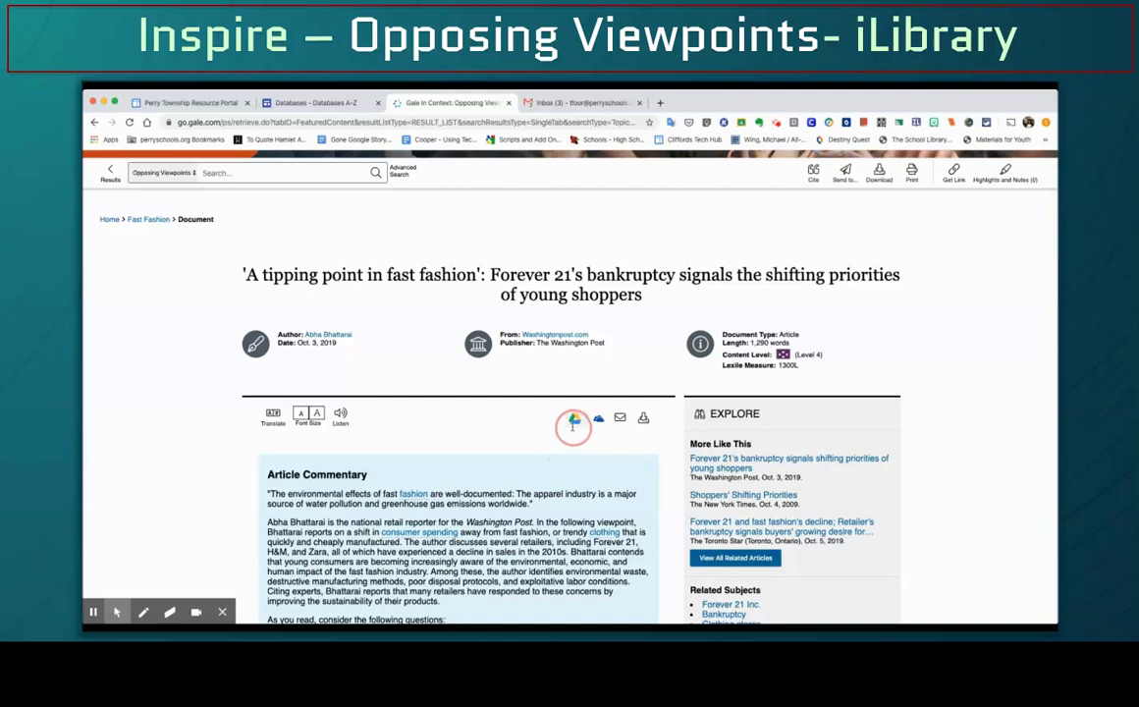
scroll(572, 432, down, 1)
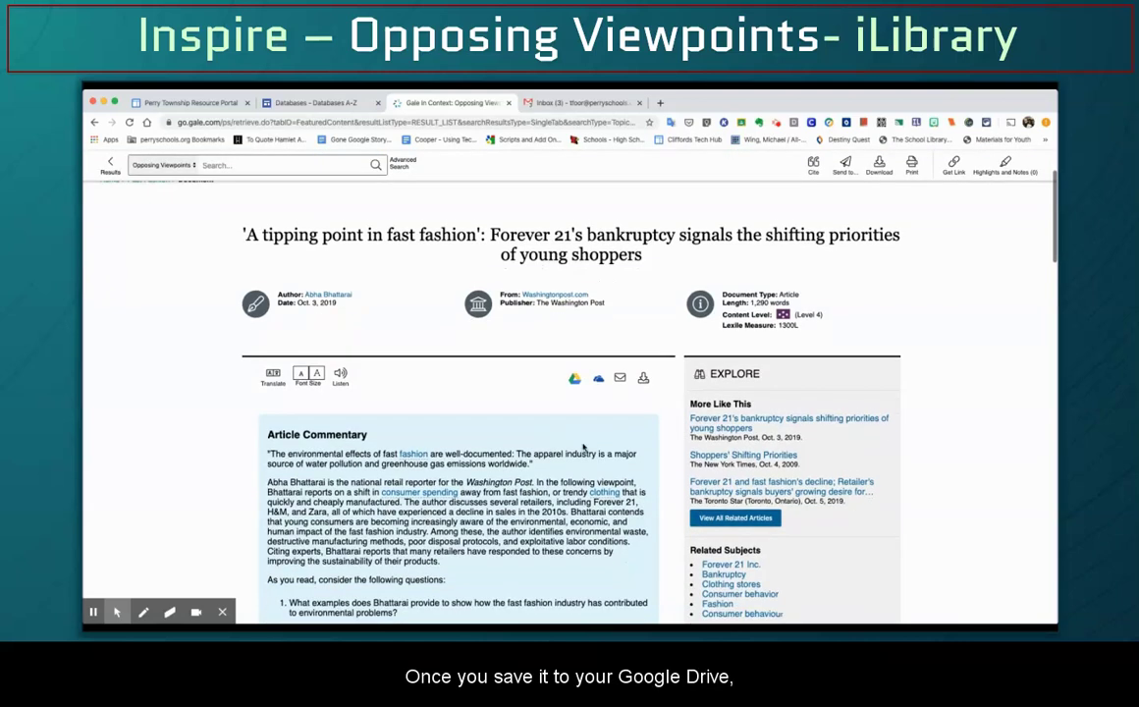
Send the article with the toolbar's Google Drive icon, then close the COMPLETE dialog
click(573, 378)
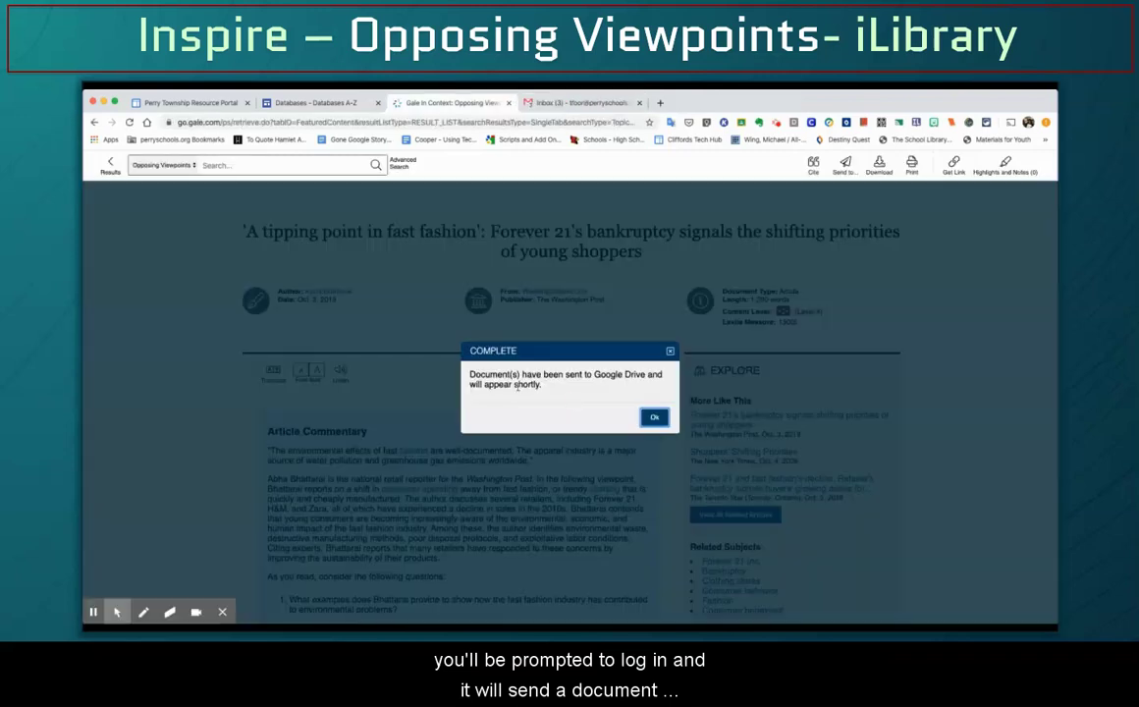
click(563, 396)
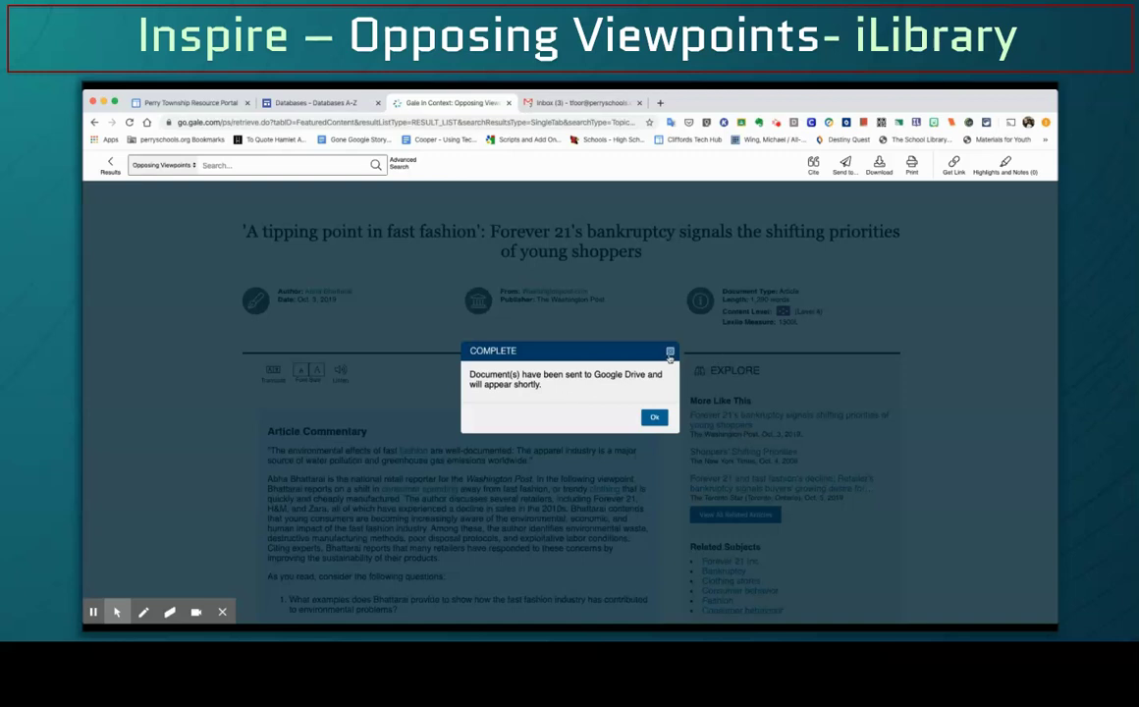
click(670, 351)
scroll(944, 364, up, 2)
scroll(943, 364, down, 1)
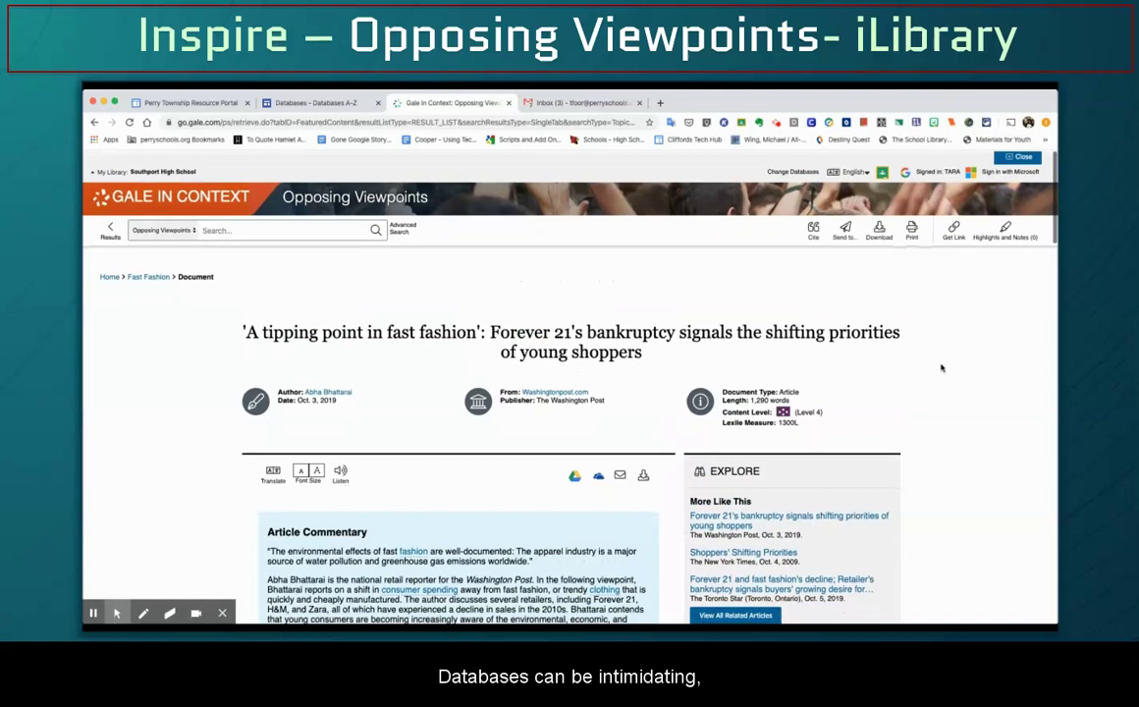